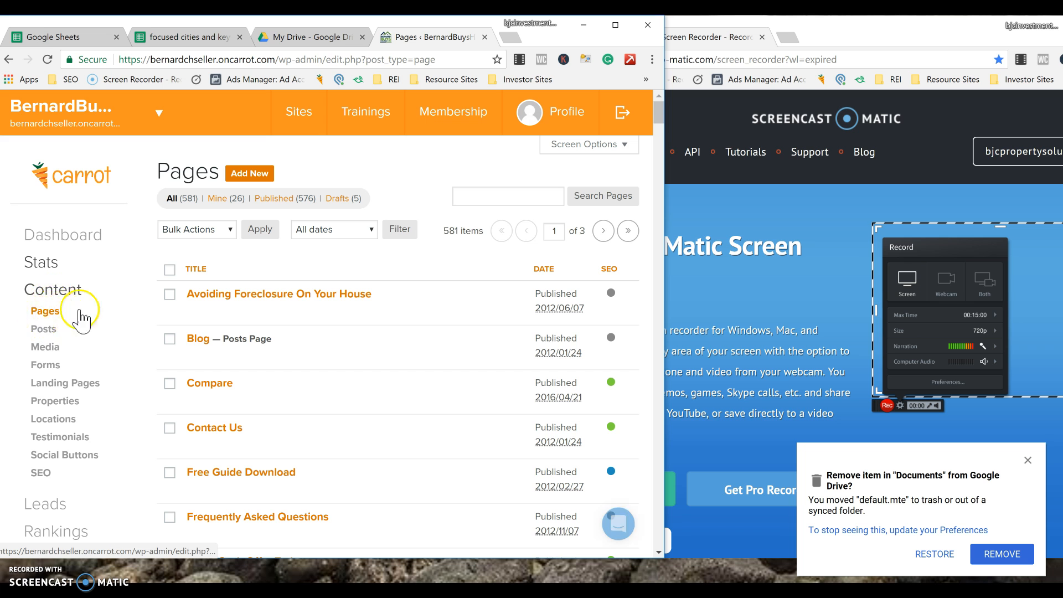
Step: Examine the site's existing city pages and the city list in the focused cities and keywords spreadsheet
scroll(420, 218, down, 6)
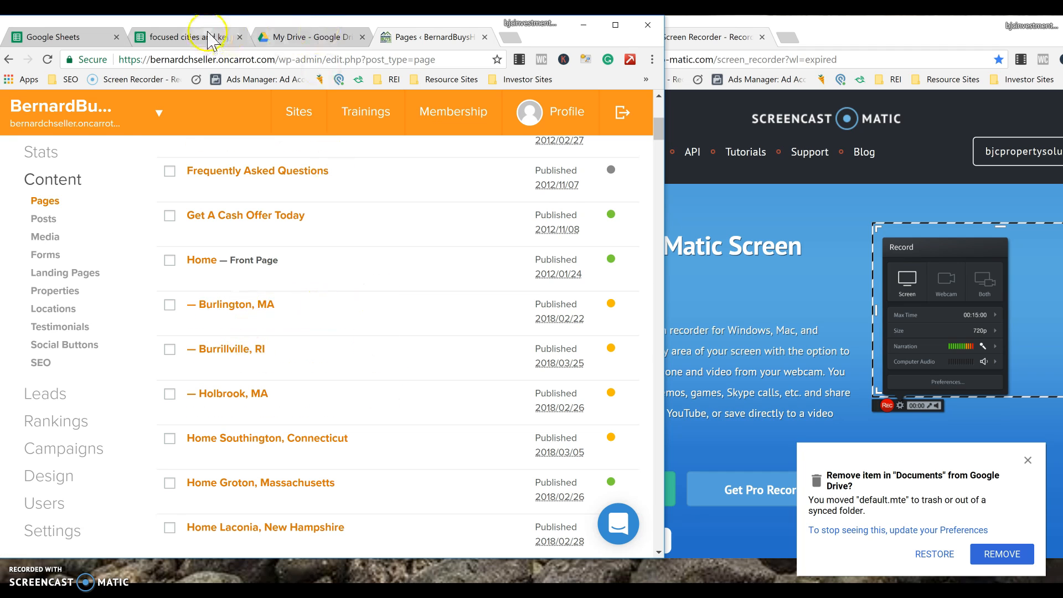
click(188, 35)
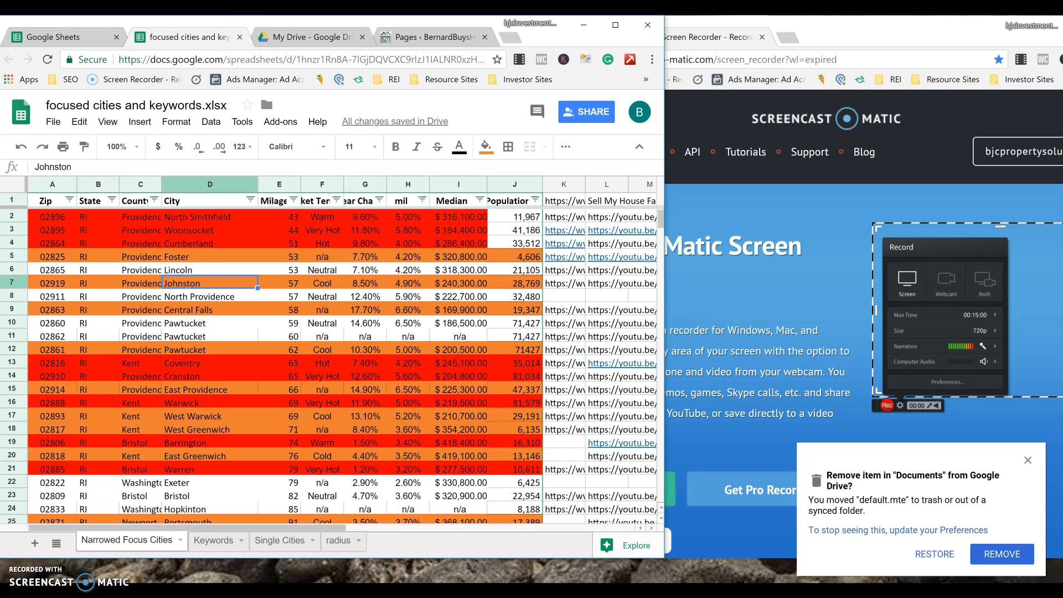
click(412, 36)
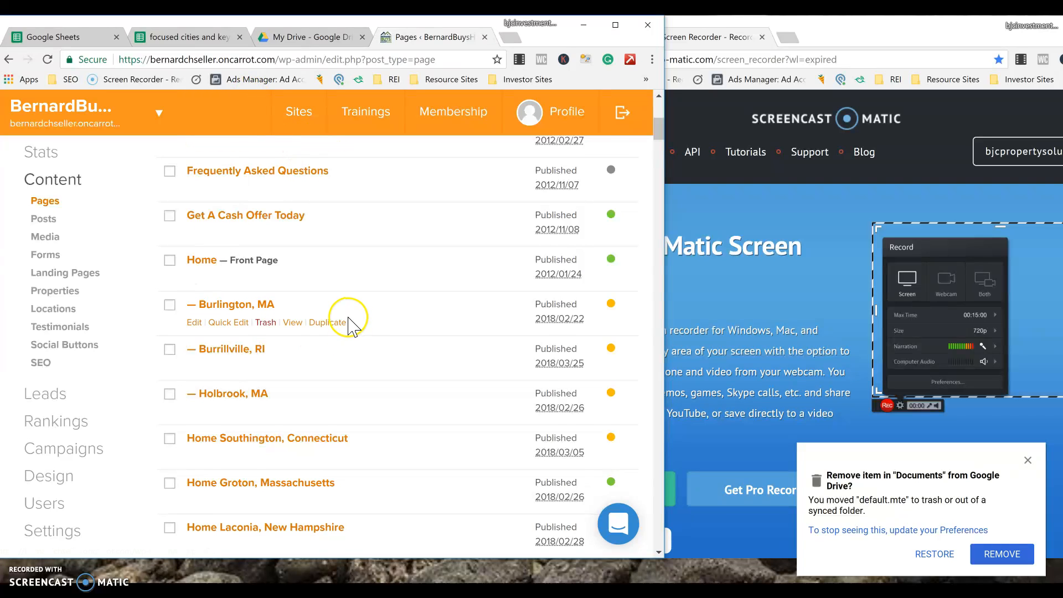
scroll(348, 321, down, 1)
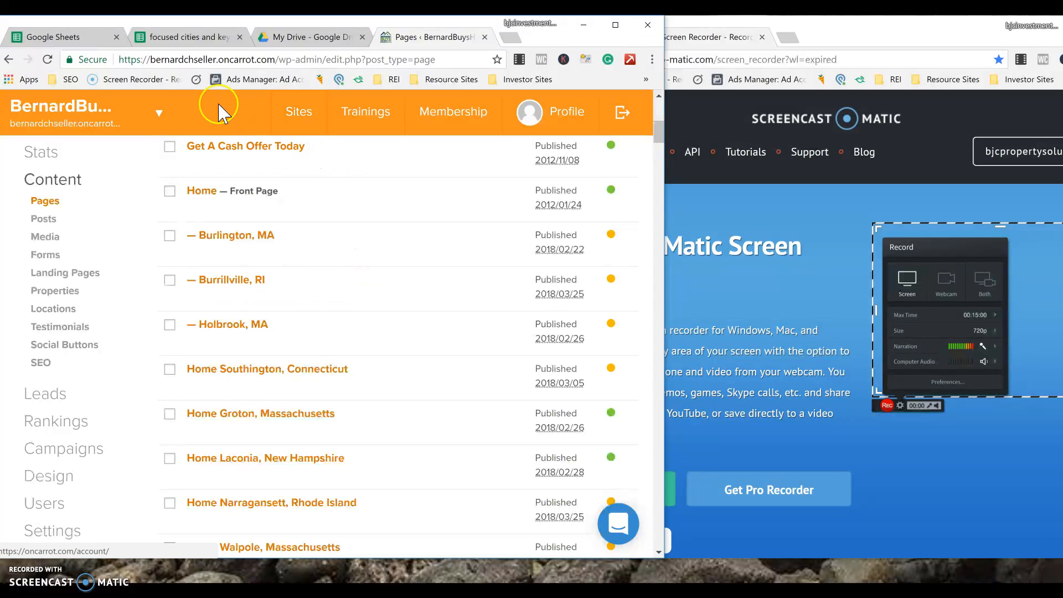
click(205, 38)
click(191, 310)
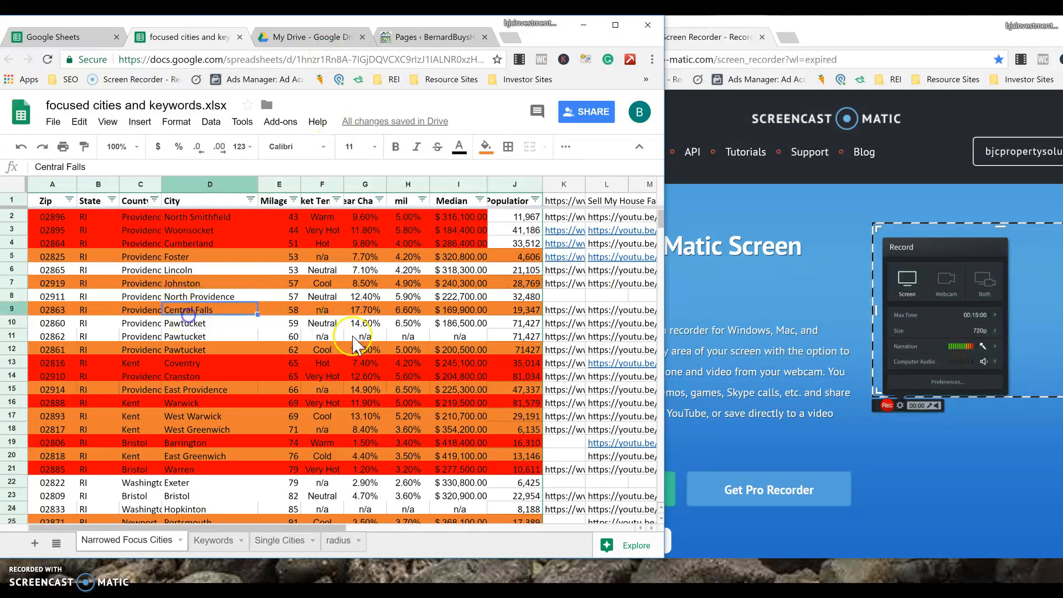
click(335, 323)
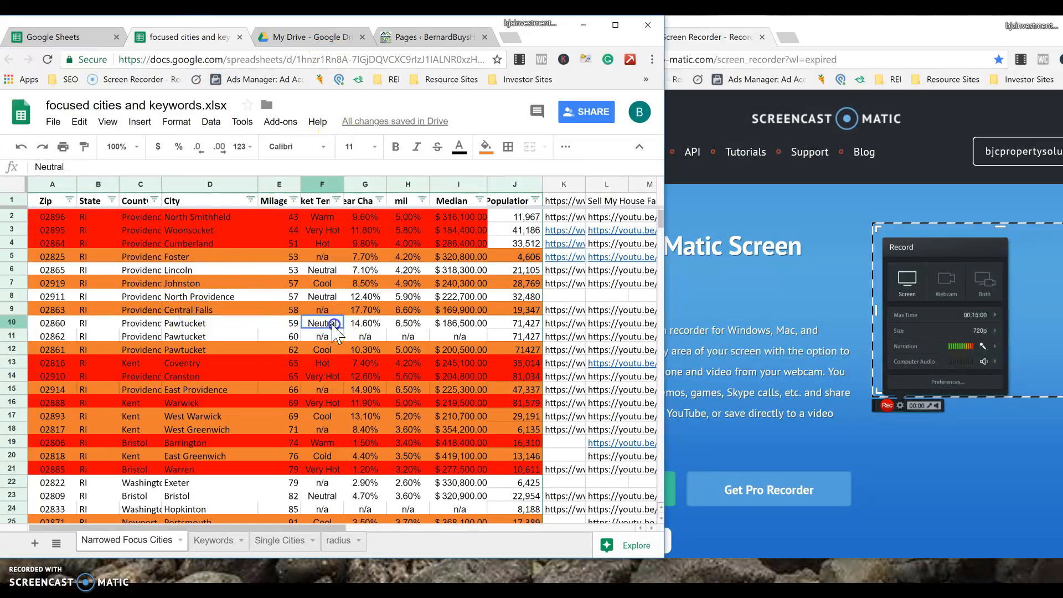
click(188, 215)
click(160, 317)
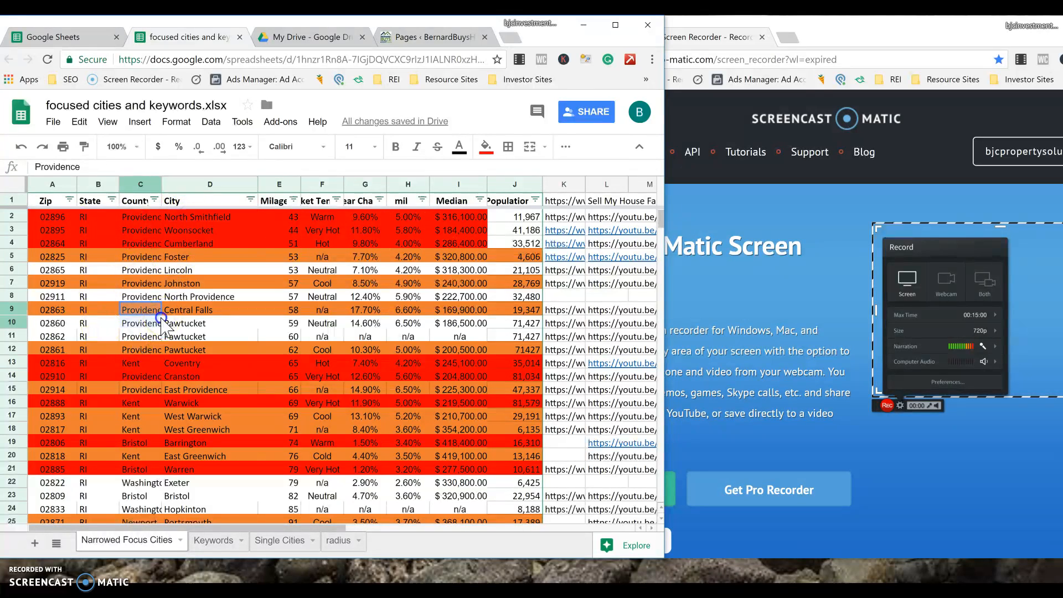
Step: Take North Smithfield from the spreadsheet's city list and search the site's pages for it
click(194, 220)
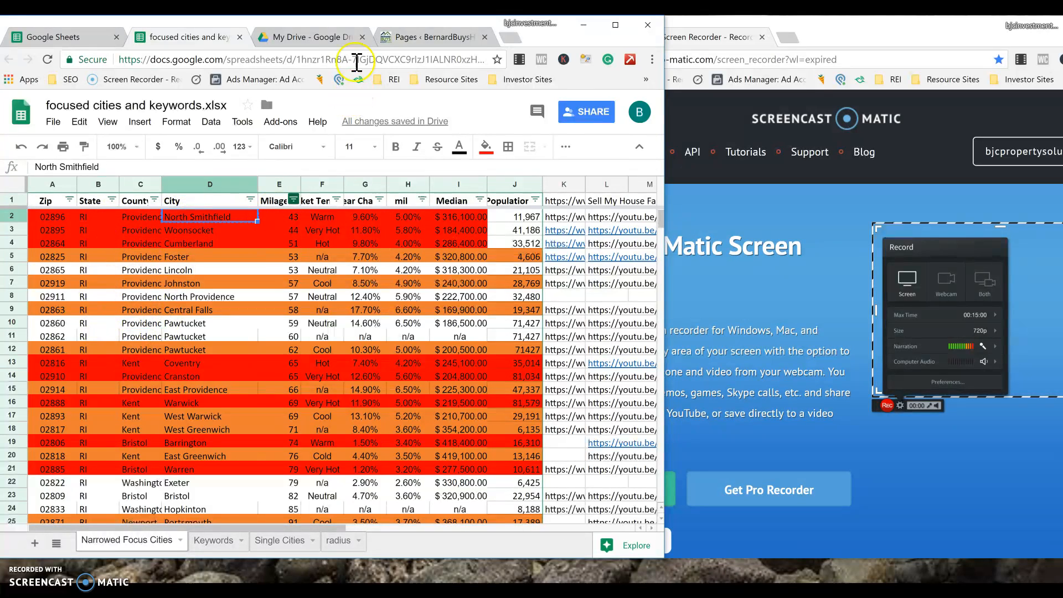
click(443, 37)
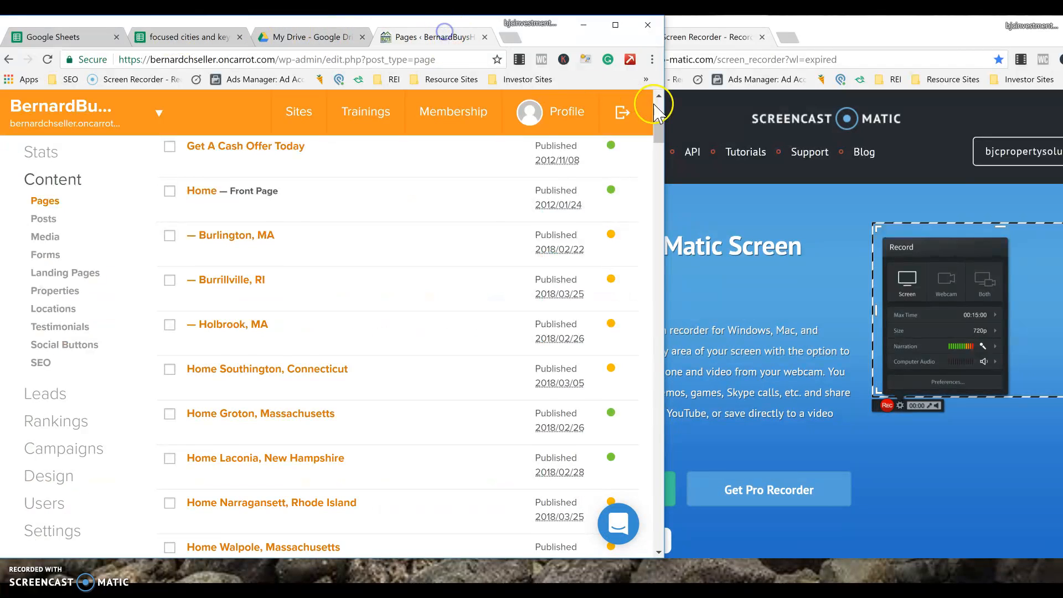
click(508, 196)
text(North Smithfield)
click(596, 197)
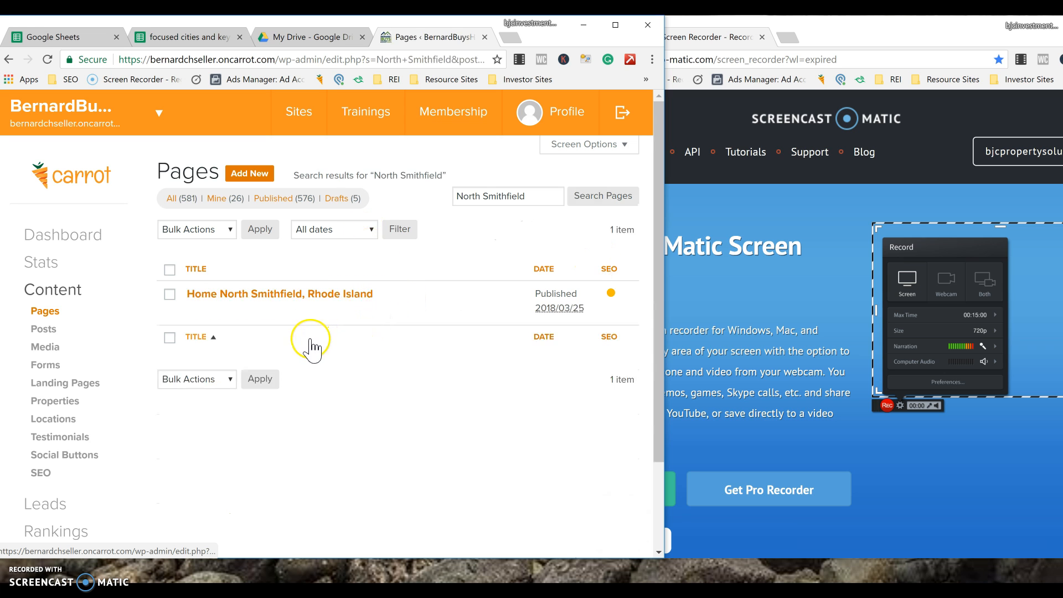
Step: Take Woonsocket from the spreadsheet's city list and search the site's pages for it
click(155, 39)
key(Down)
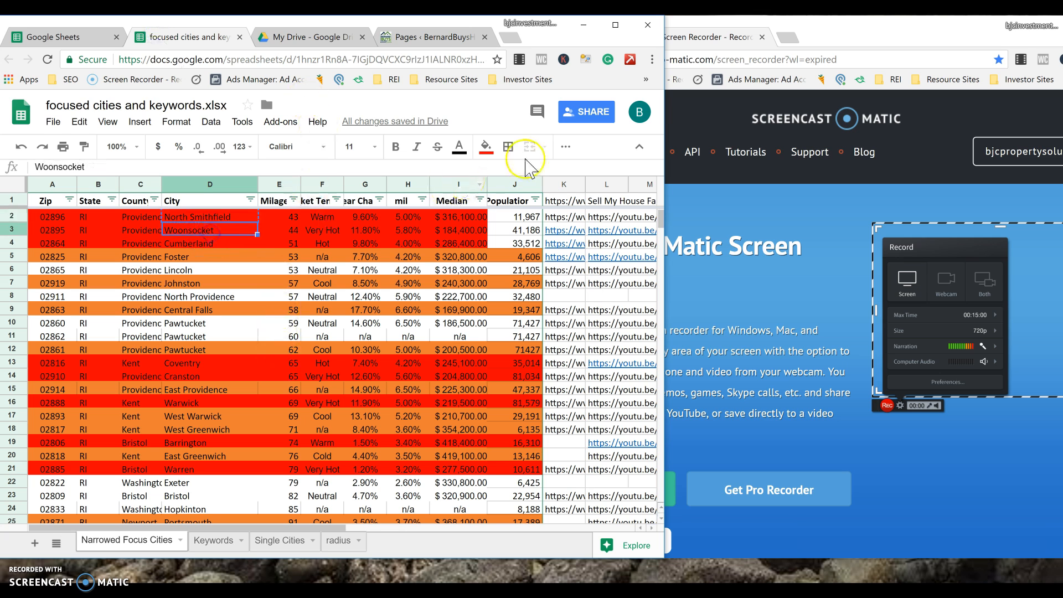
click(432, 37)
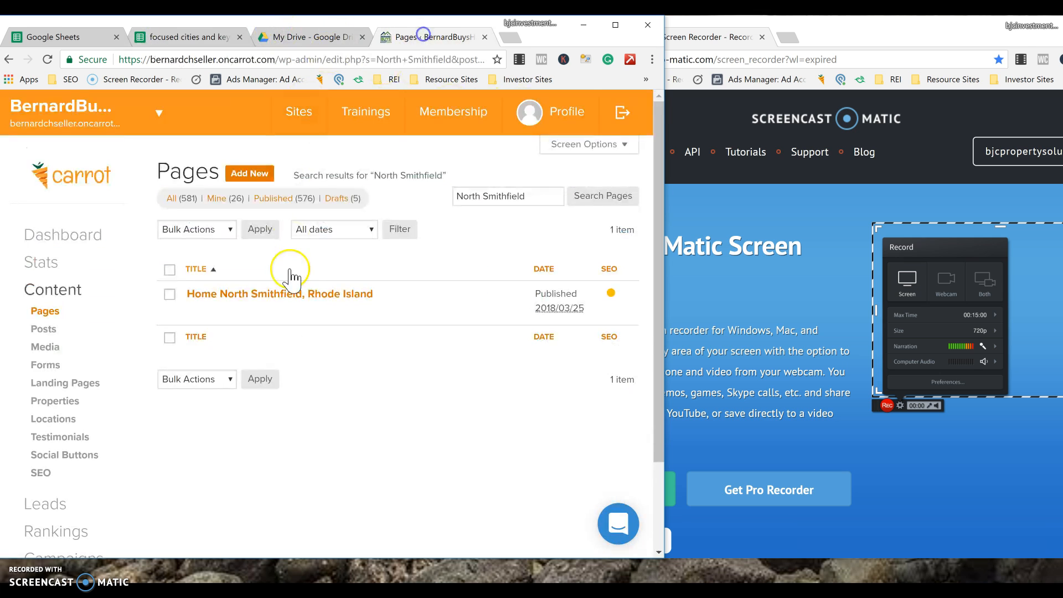
click(545, 197)
key(Return)
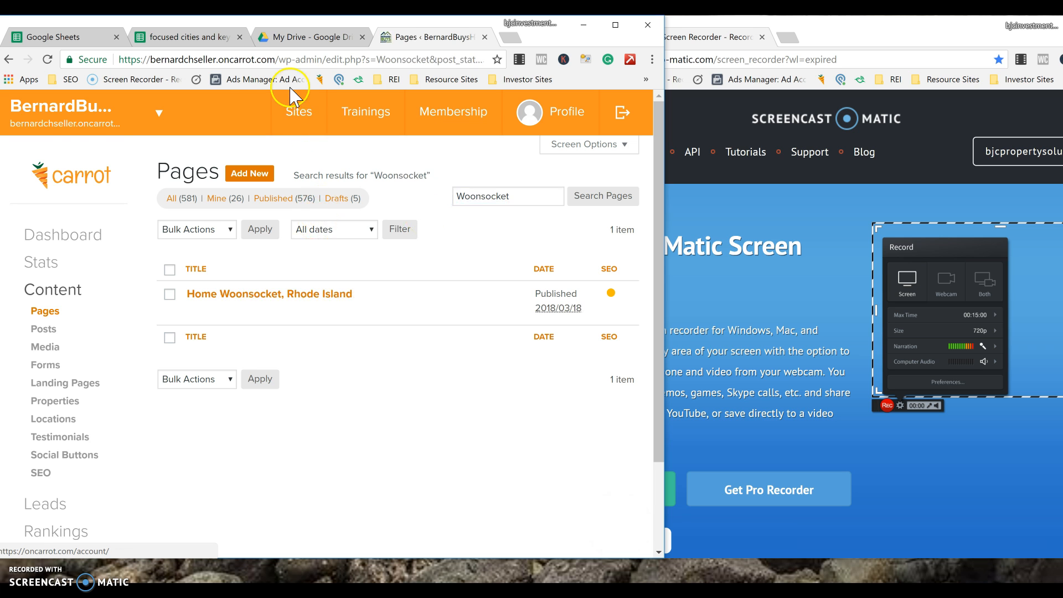
Step: Take Cumberland from the spreadsheet's city list and search the site's pages for it
click(210, 37)
click(188, 244)
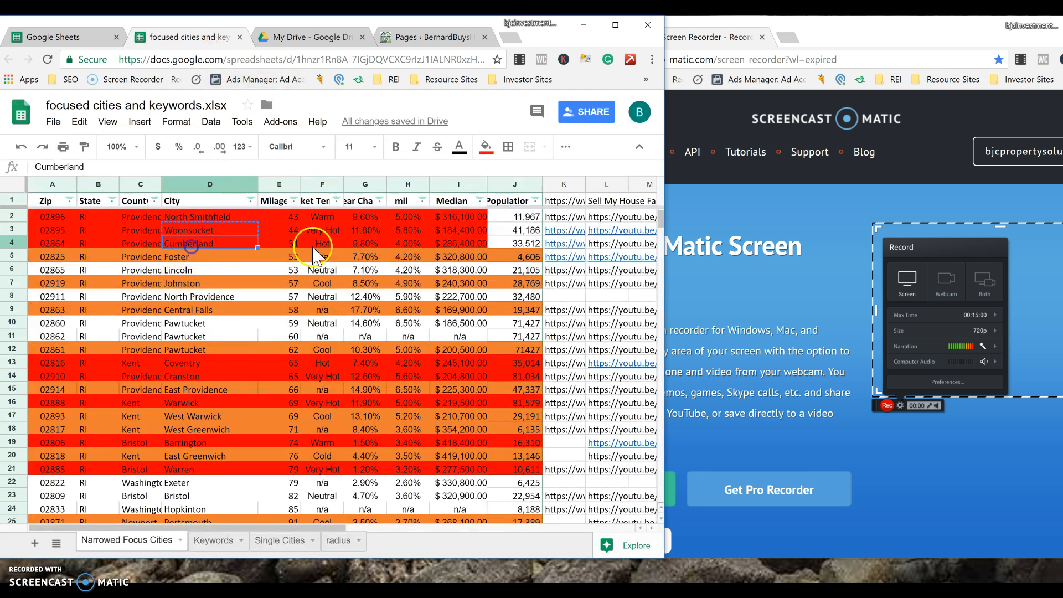
click(434, 37)
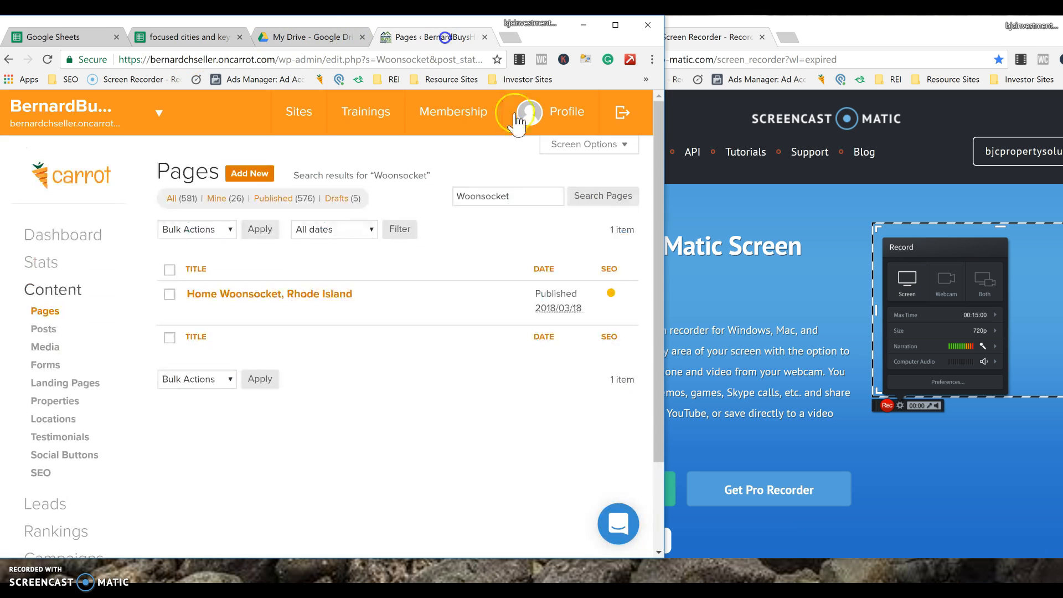
double_click(515, 197)
text(Cumberland)
key(Return)
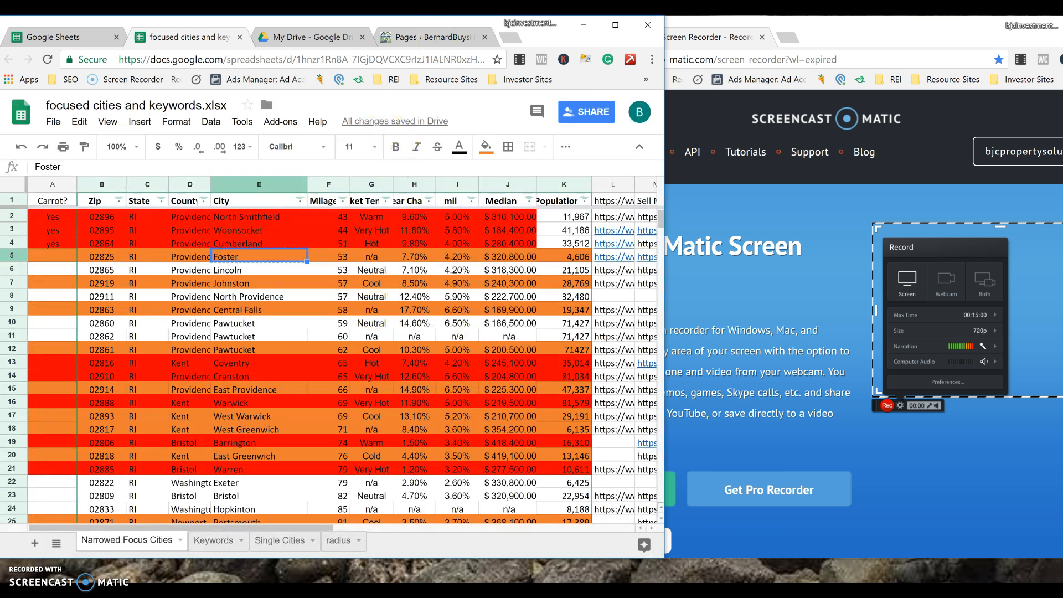
Step: Copy Cumberland from the spreadsheet, find its home page with a page search, and duplicate that page
click(221, 364)
click(49, 243)
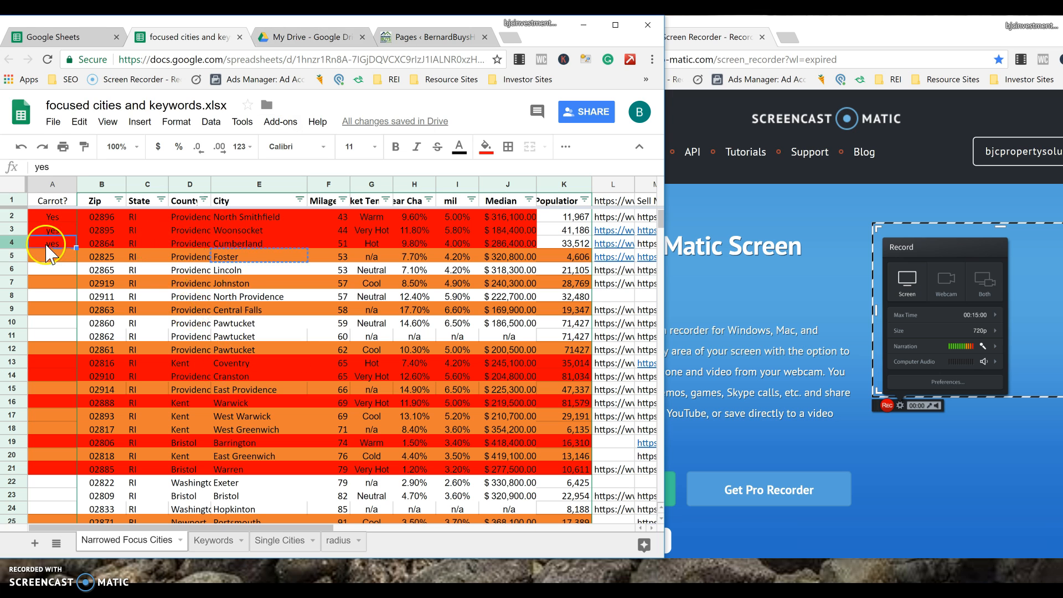
click(228, 244)
key(ctrl+c)
click(407, 38)
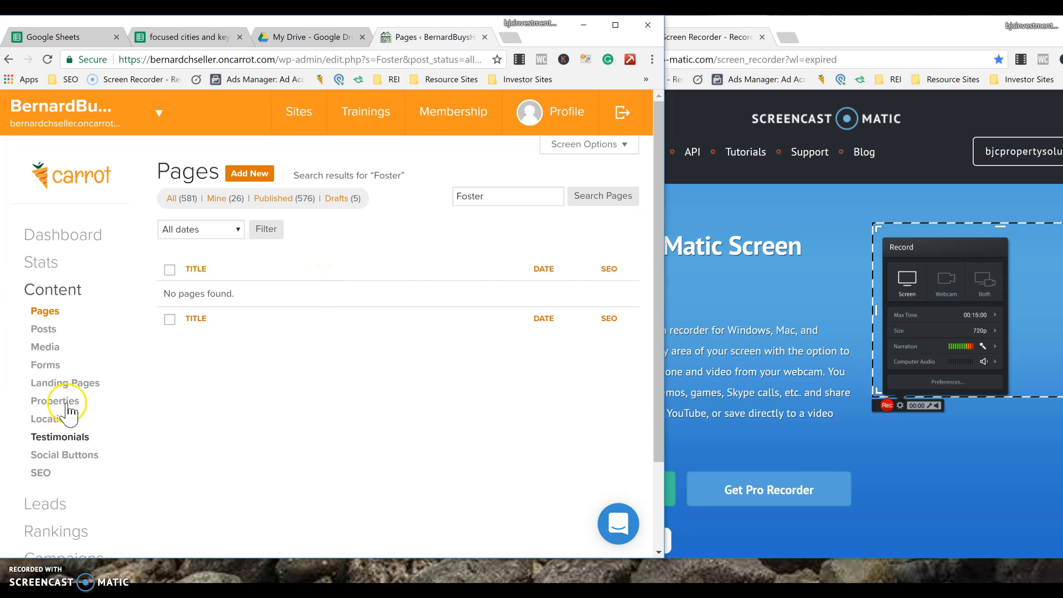
double_click(515, 194)
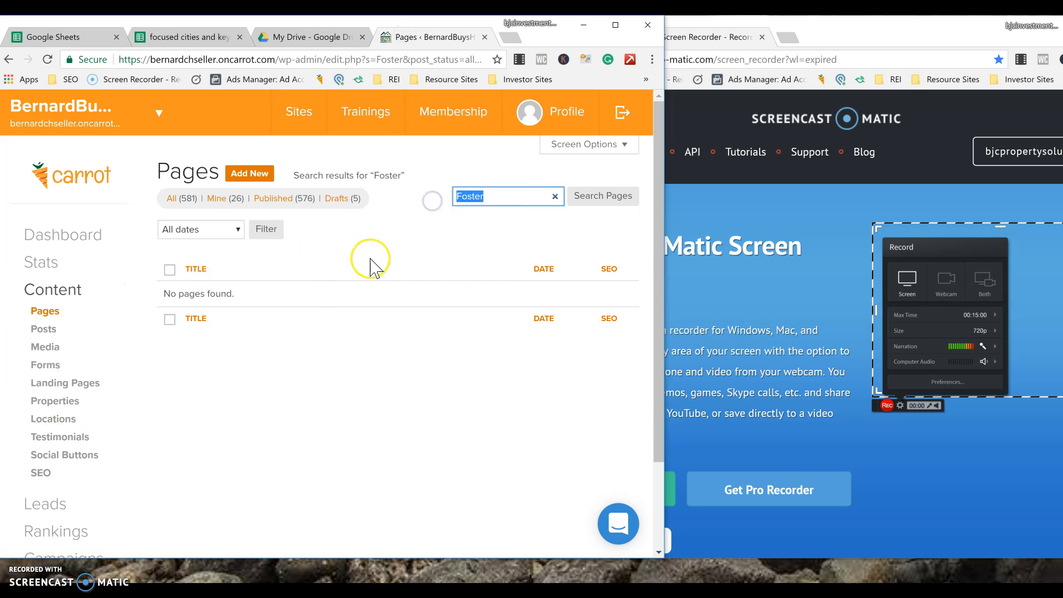
key(ctrl+v)
key(Return)
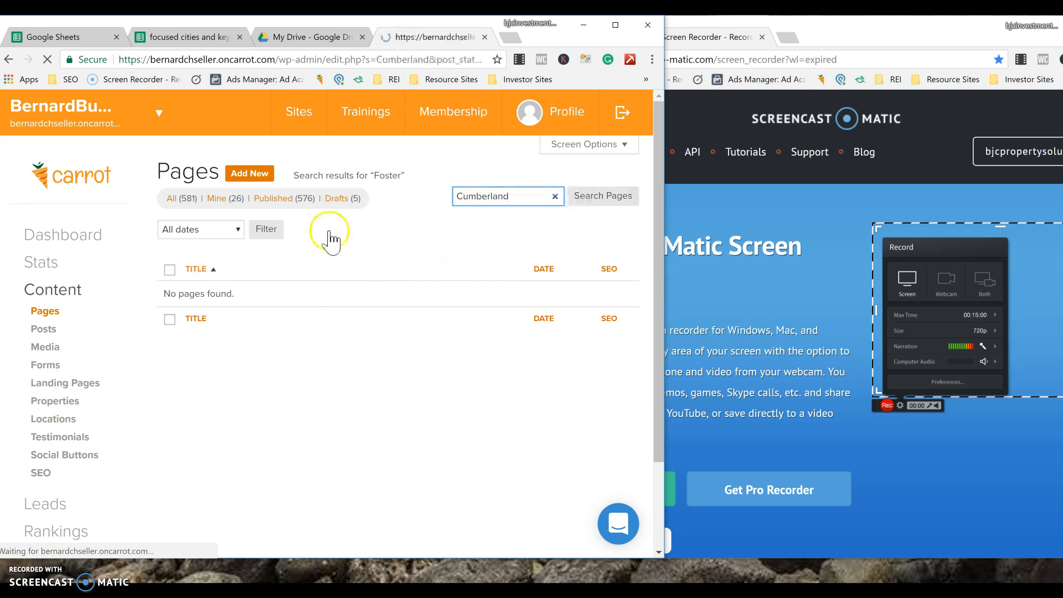
mouse_move(268, 310)
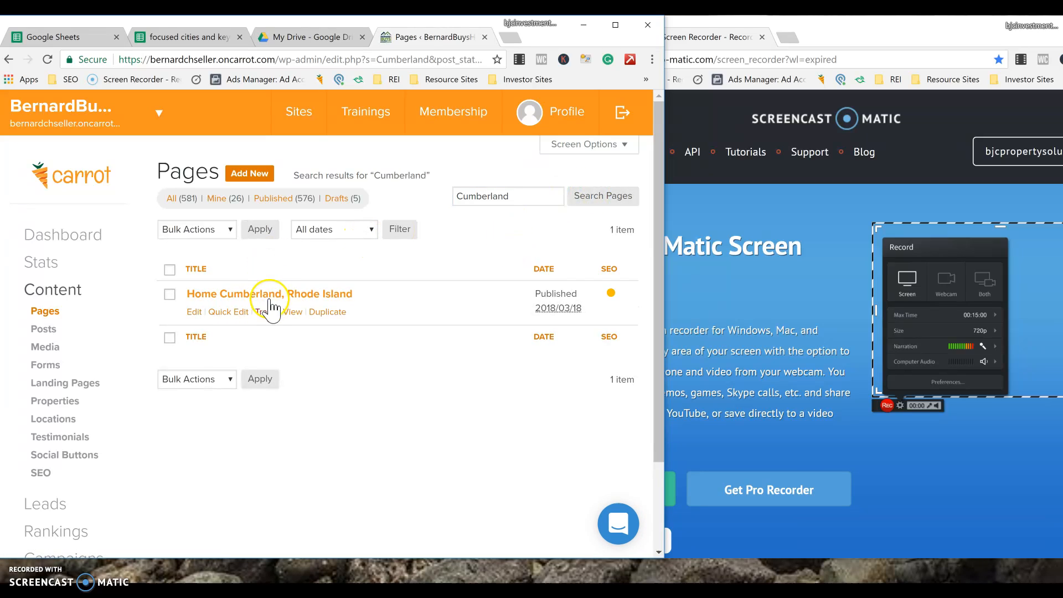
click(324, 312)
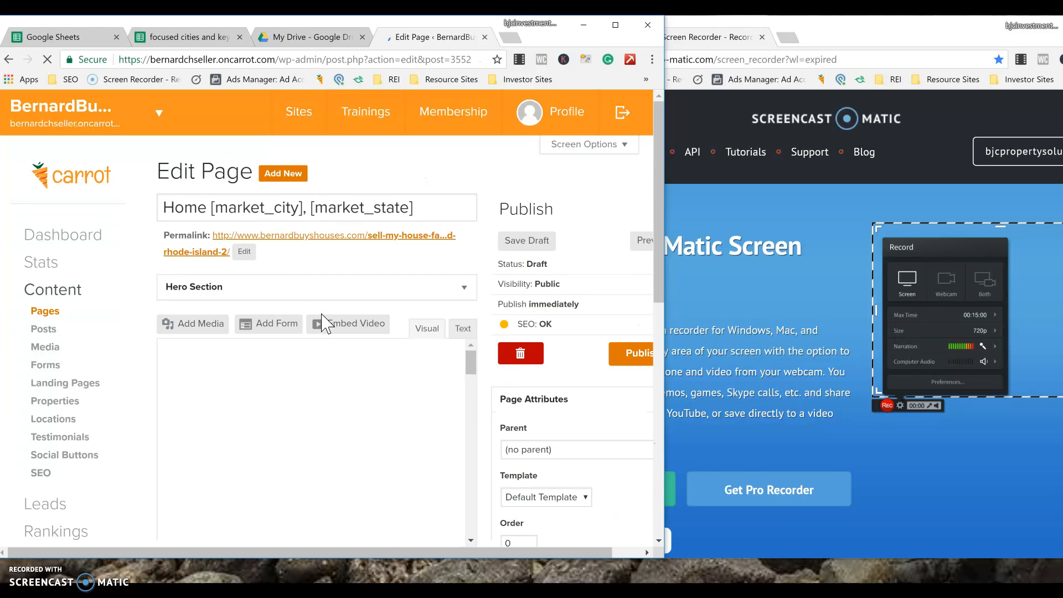
Step: Pick up the city name Foster from the spreadsheet and return to the duplicated page's editor
click(186, 36)
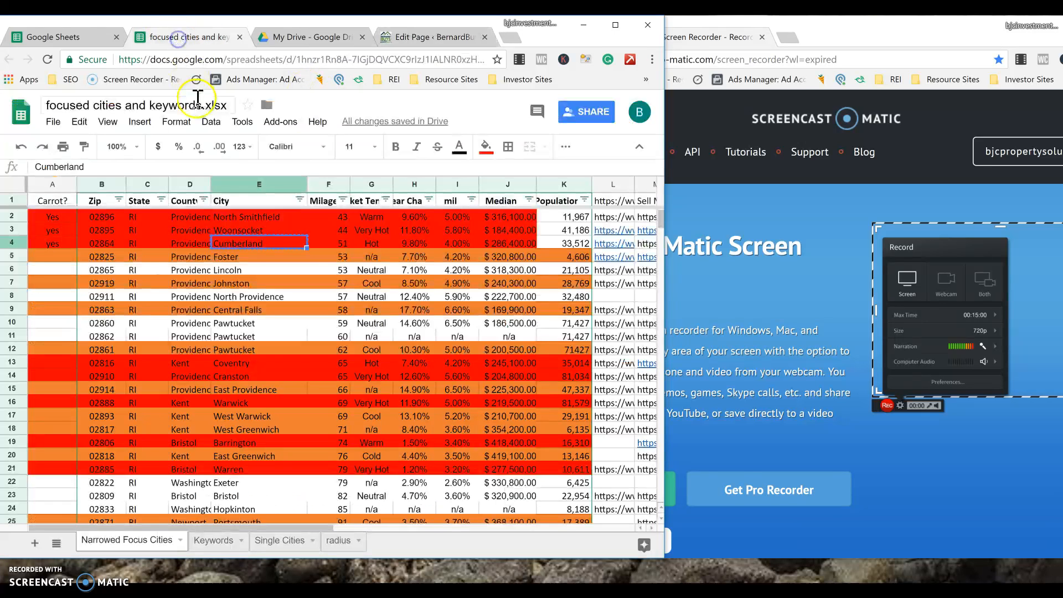
key(ctrl+c)
click(237, 257)
click(61, 168)
click(420, 35)
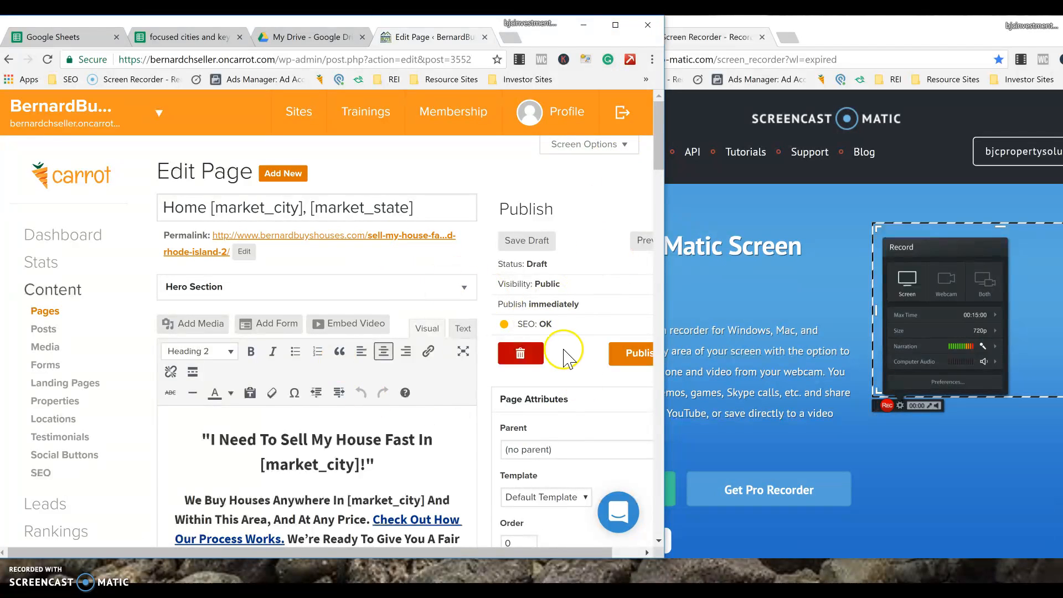
scroll(562, 349, down, 3)
scroll(343, 249, up, 2)
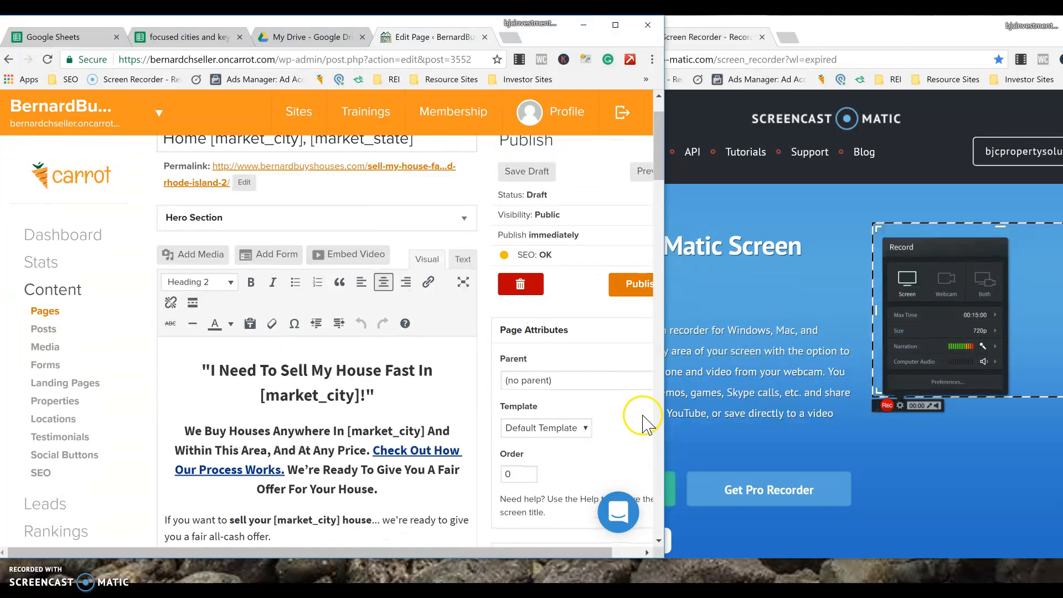
Step: Search Google for "zipcode, Rhode Island, Foster" and move the results window beside the page editor
click(792, 26)
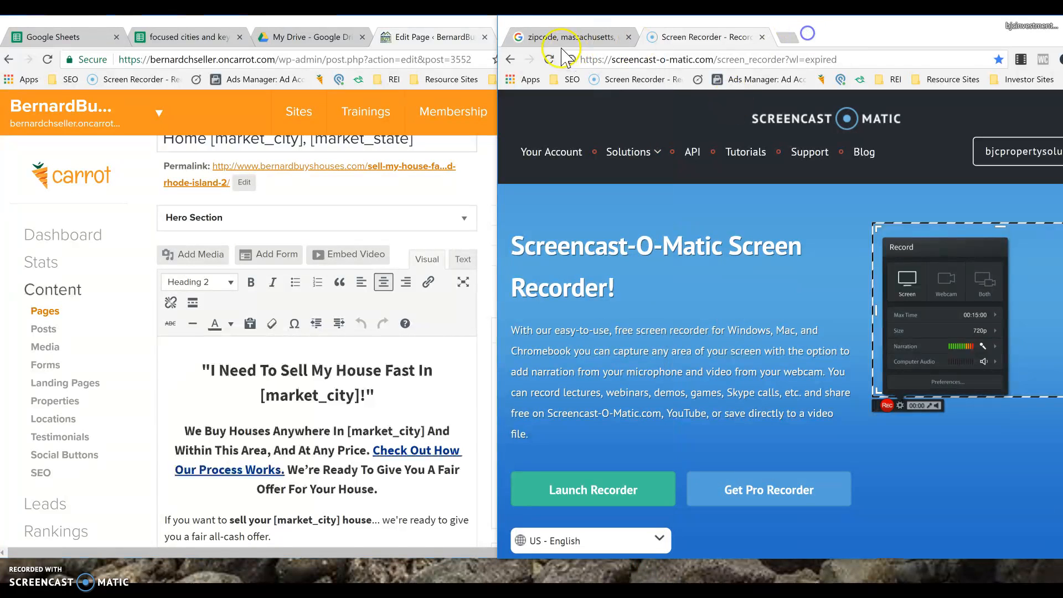
click(571, 36)
double_click(662, 112)
text(Rhod)
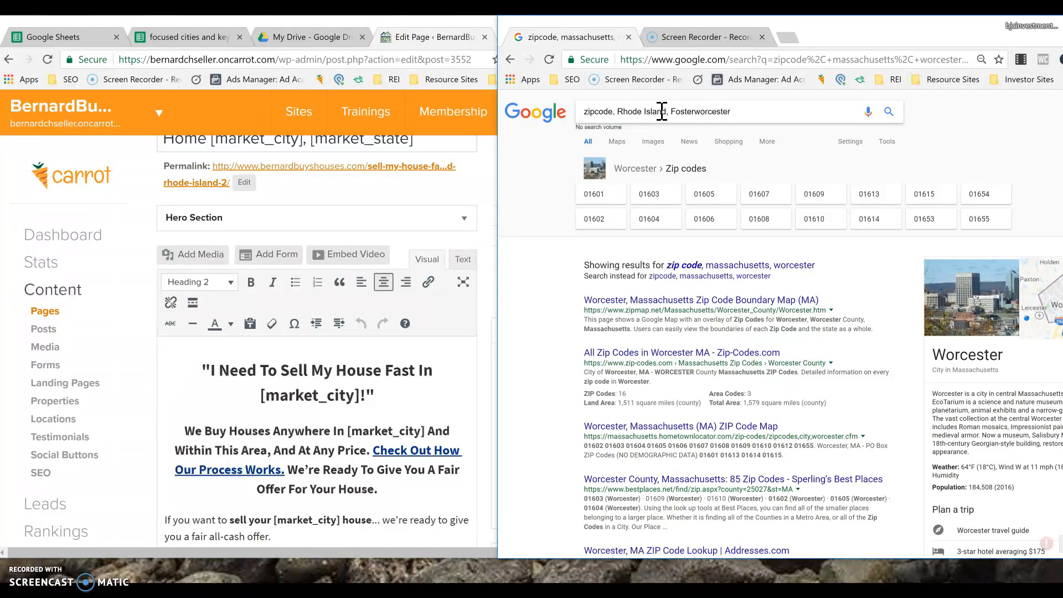
key(BackSpace)
key(BackSpace)
key(Return)
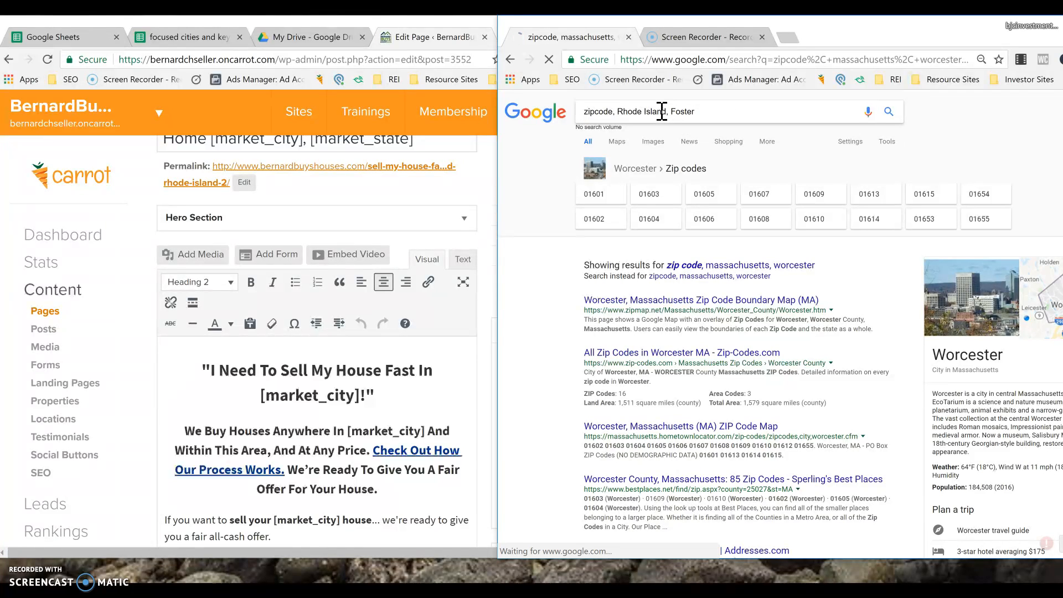
drag(862, 28, 1017, 28)
Step: Override the duplicated page's market settings with city Foster, state Rhode Island and zip "02828, 02857"
click(422, 198)
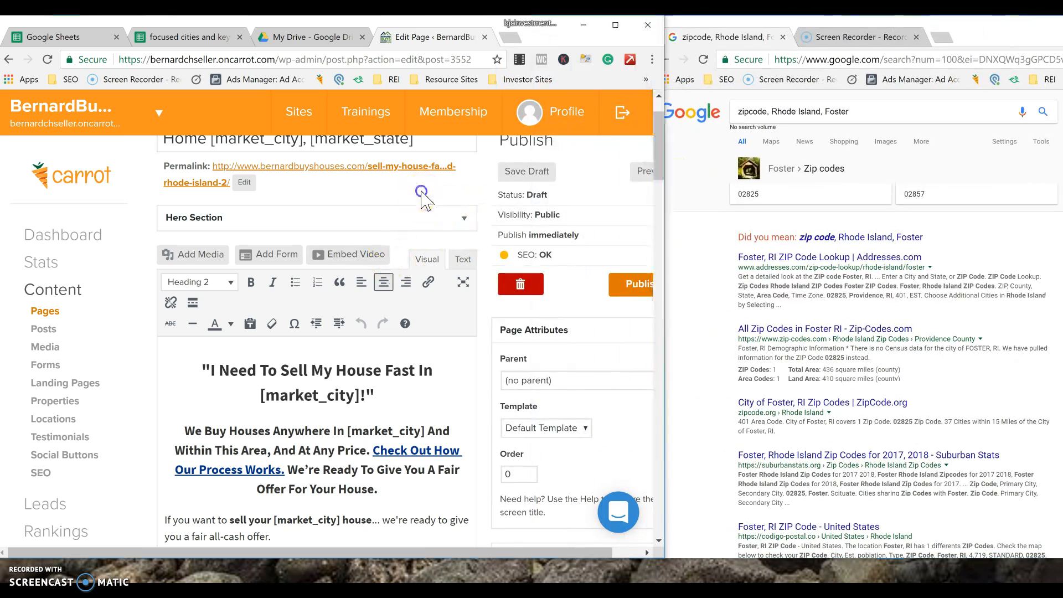
scroll(579, 335, down, 4)
scroll(582, 336, down, 2)
click(576, 363)
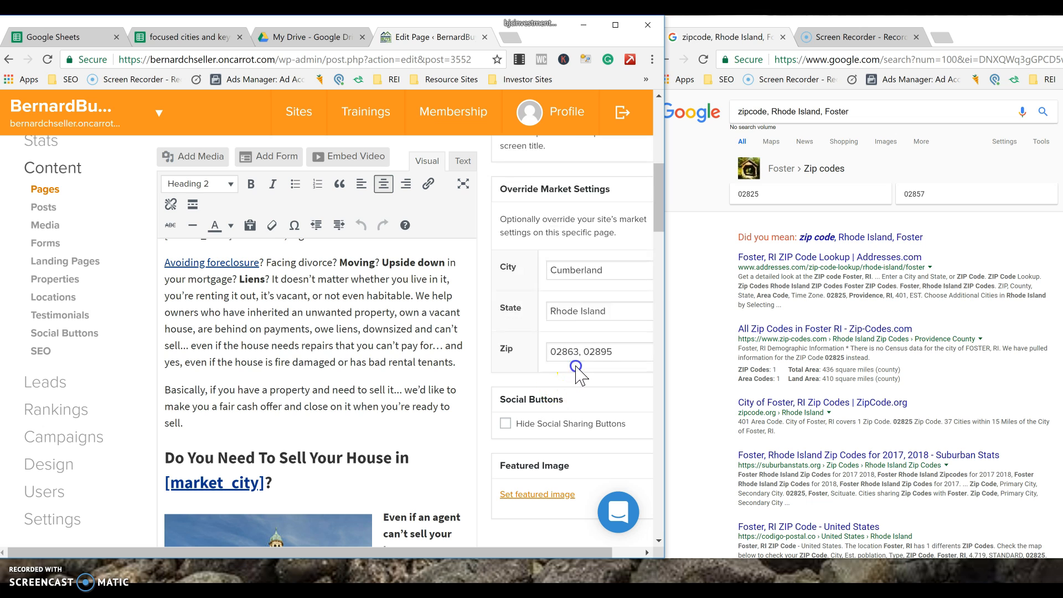
double_click(626, 272)
text(Foster)
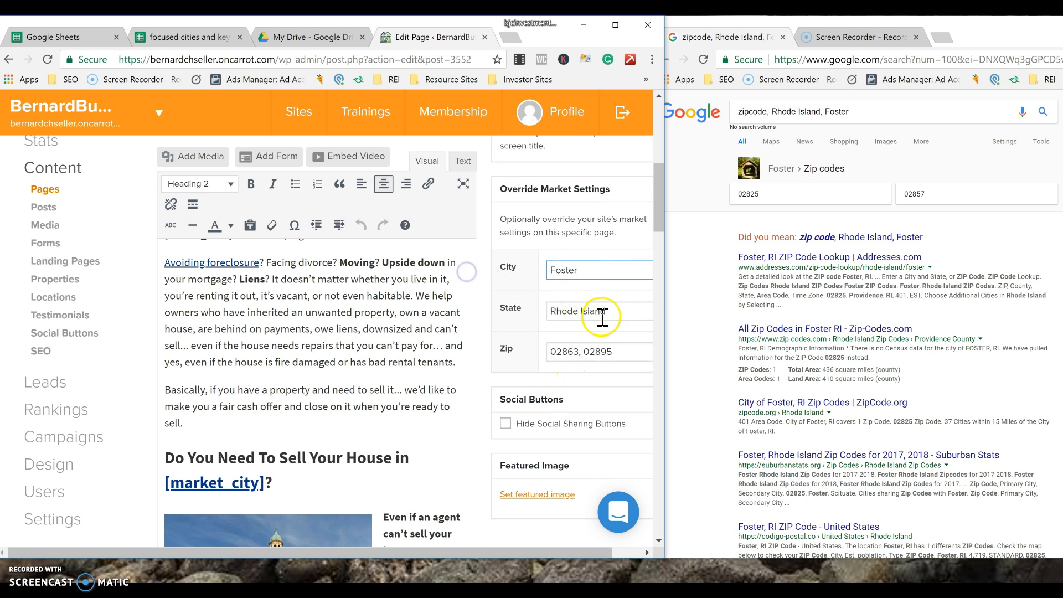
key(Tab)
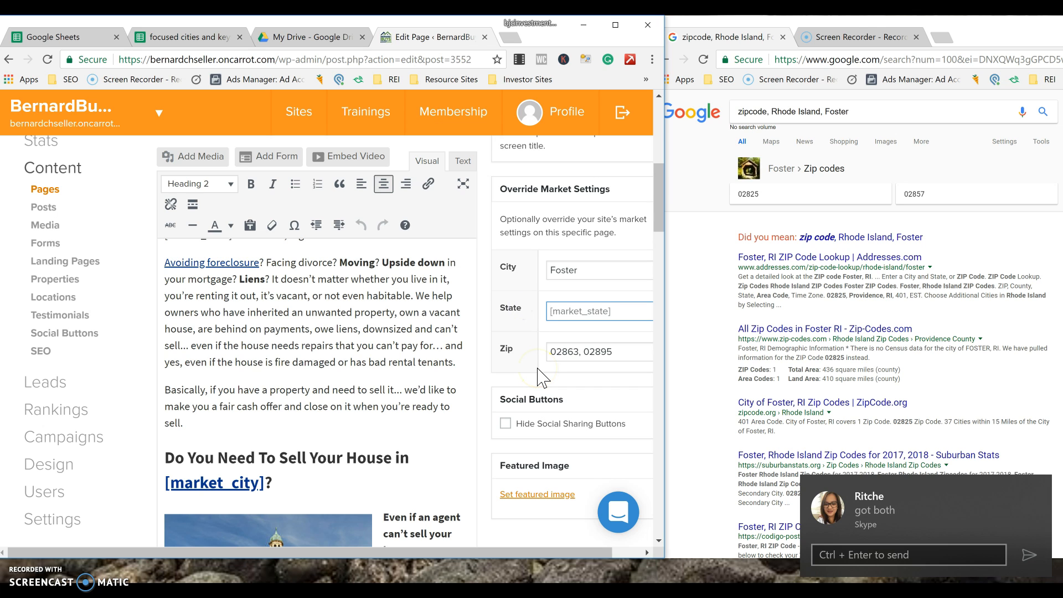
text(Rhode Island)
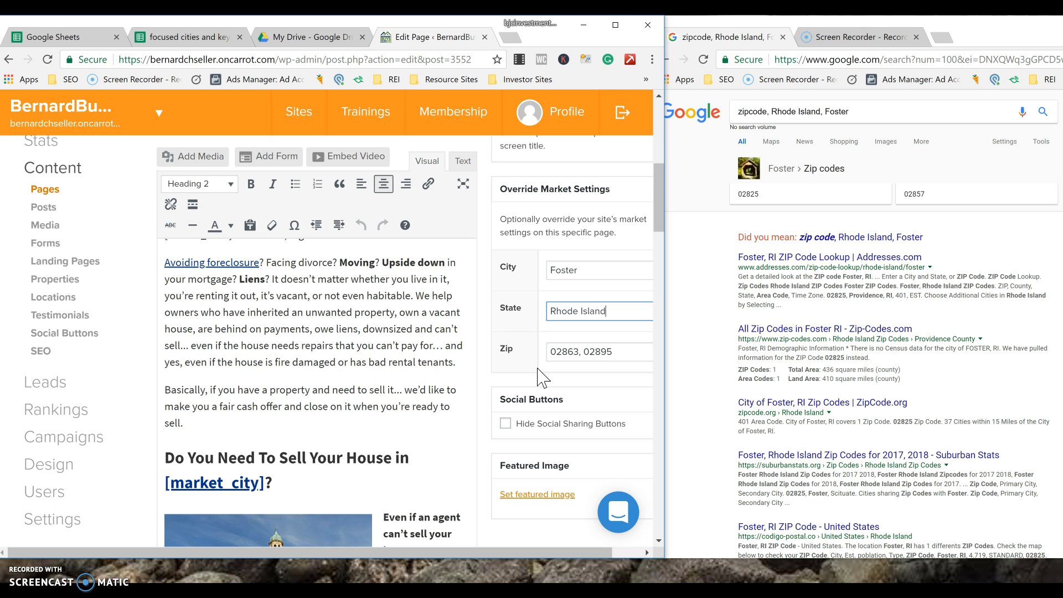
key(Tab)
text(02828)
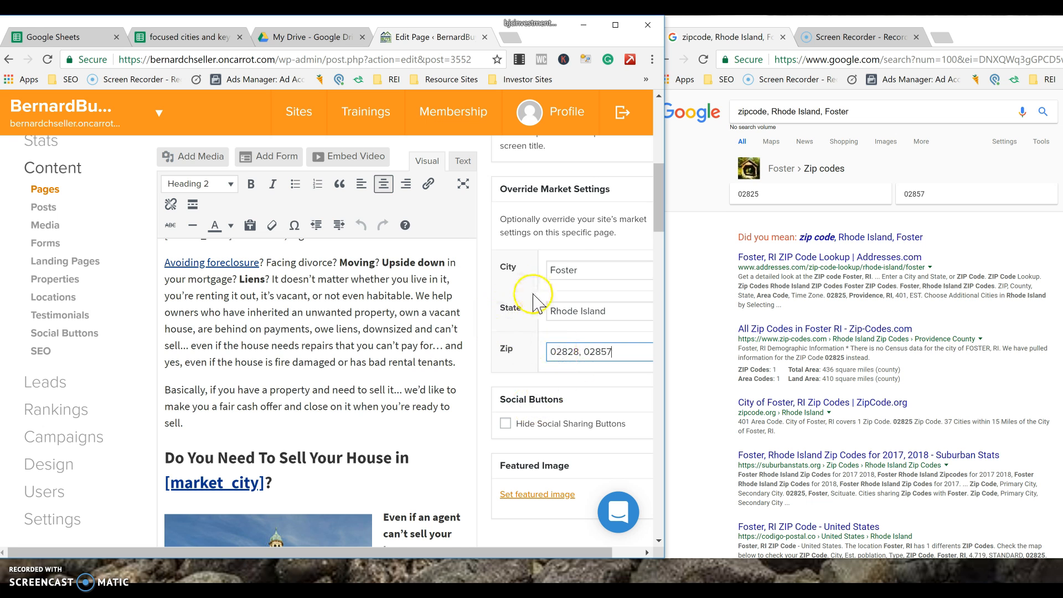
scroll(534, 302, up, 10)
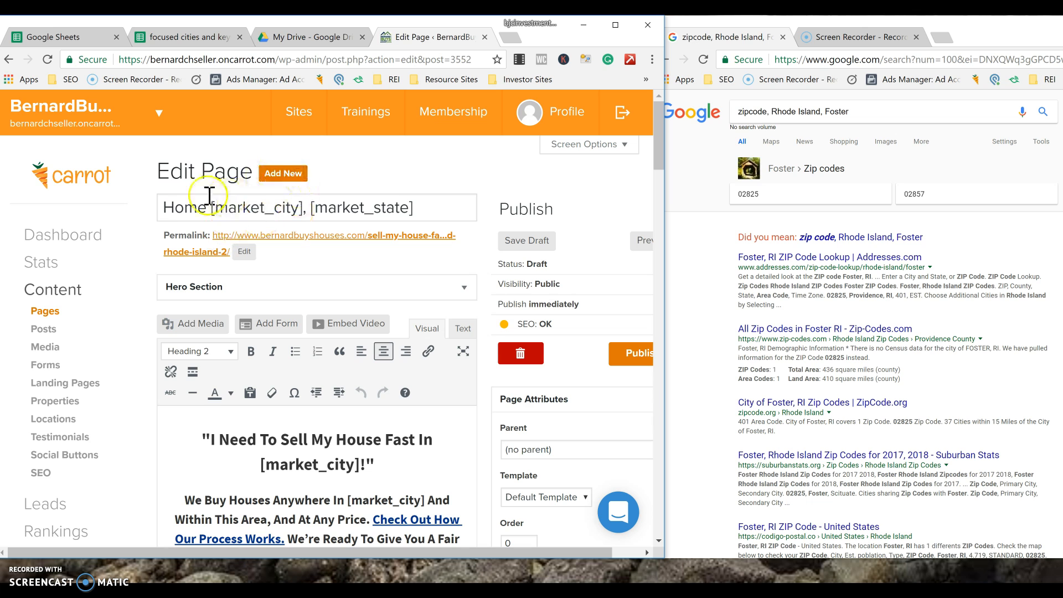
Step: Retitle the duplicated page "Foster, RI" and change its permalink slug to sell-my-house-fast-foster-ri
drag(437, 213, 7, 172)
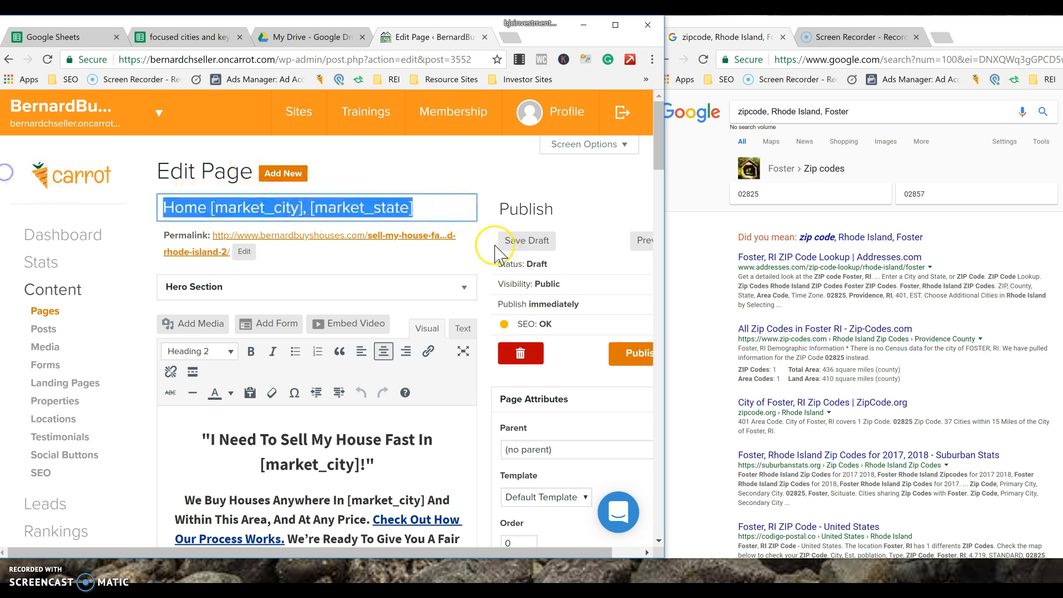
key(ctrl+v)
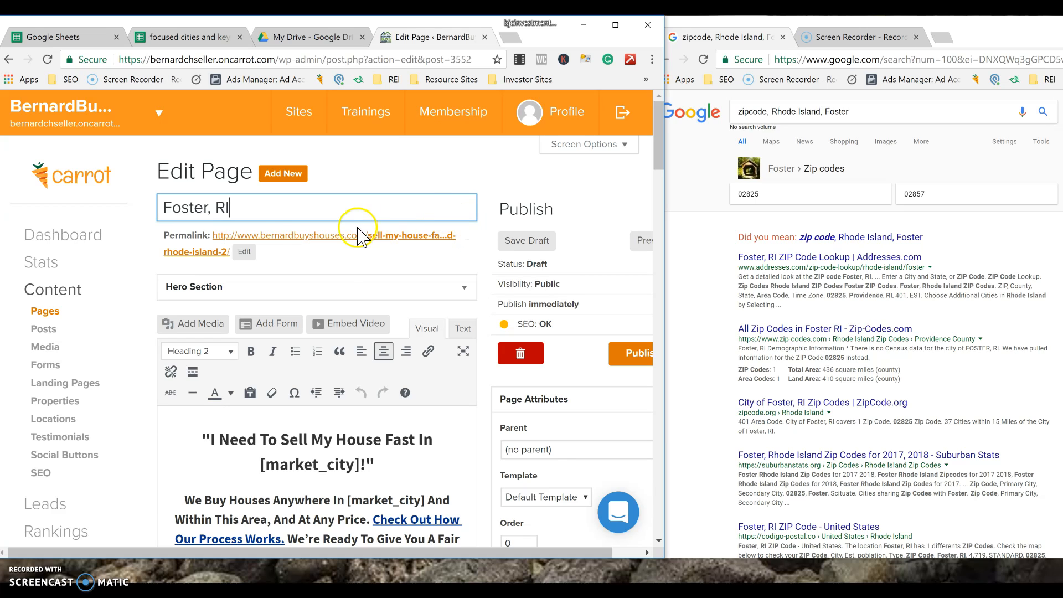
click(245, 252)
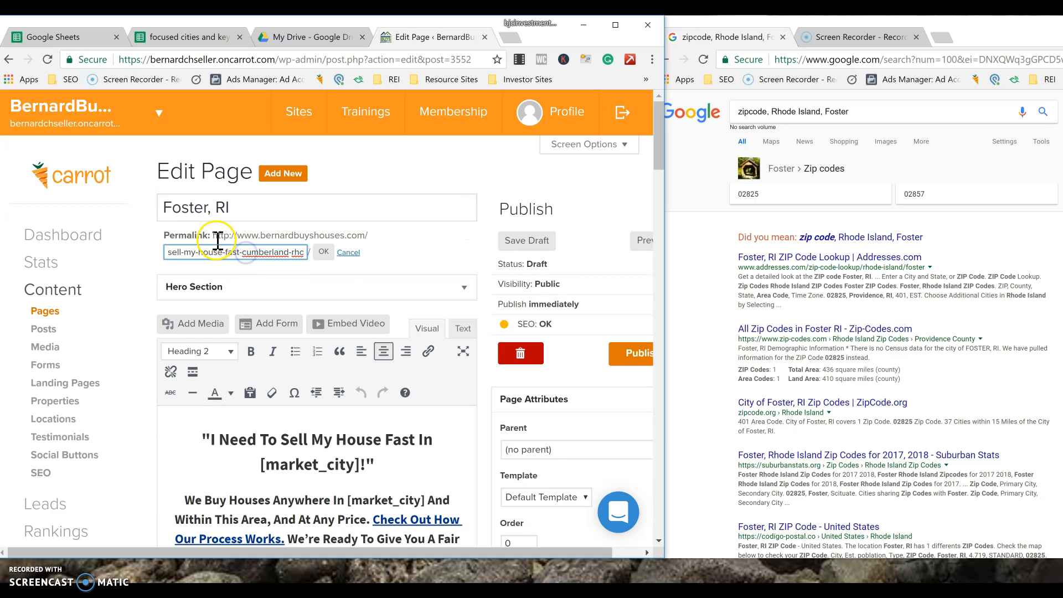
drag(295, 251, 325, 258)
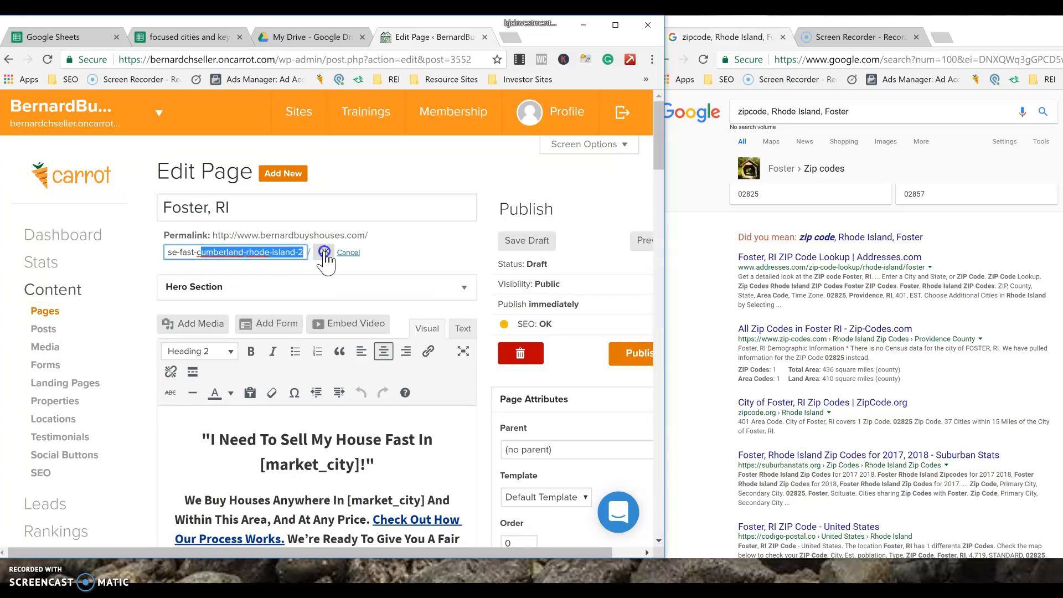
click(283, 251)
double_click(222, 252)
key(ctrl+v)
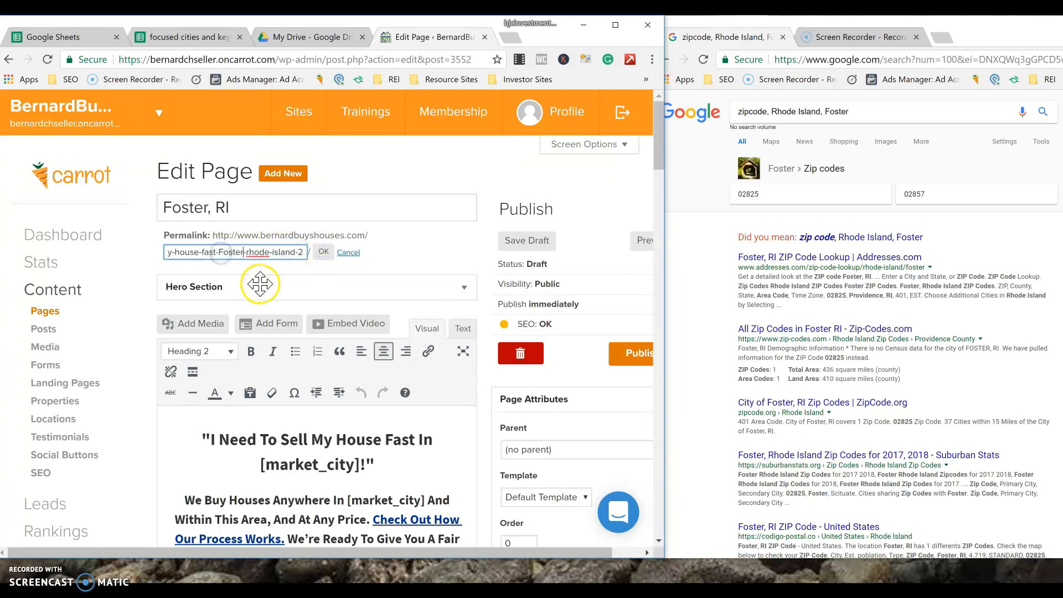
drag(248, 253, 336, 264)
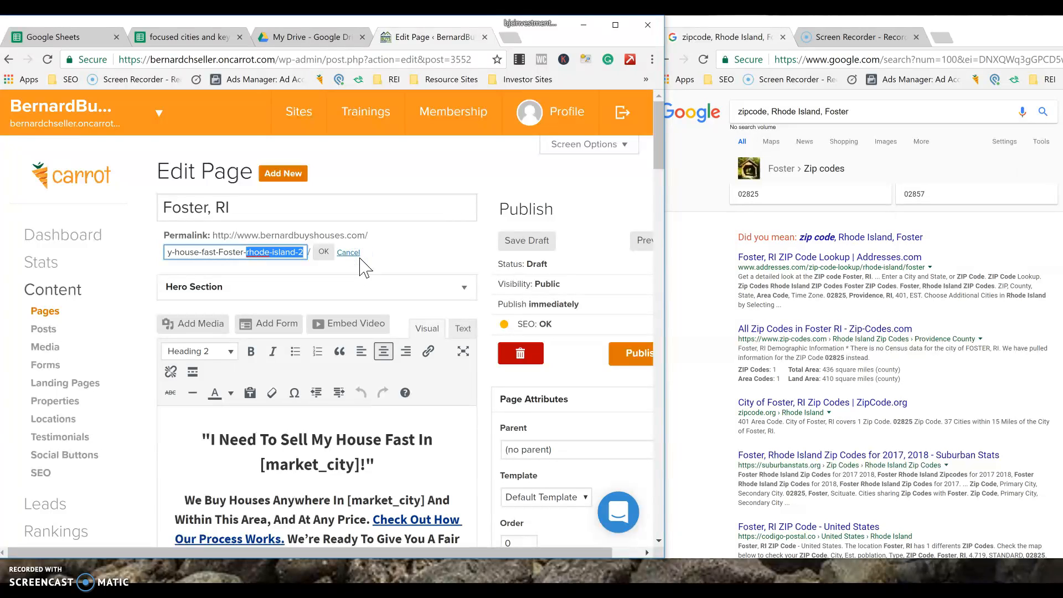
text(ri)
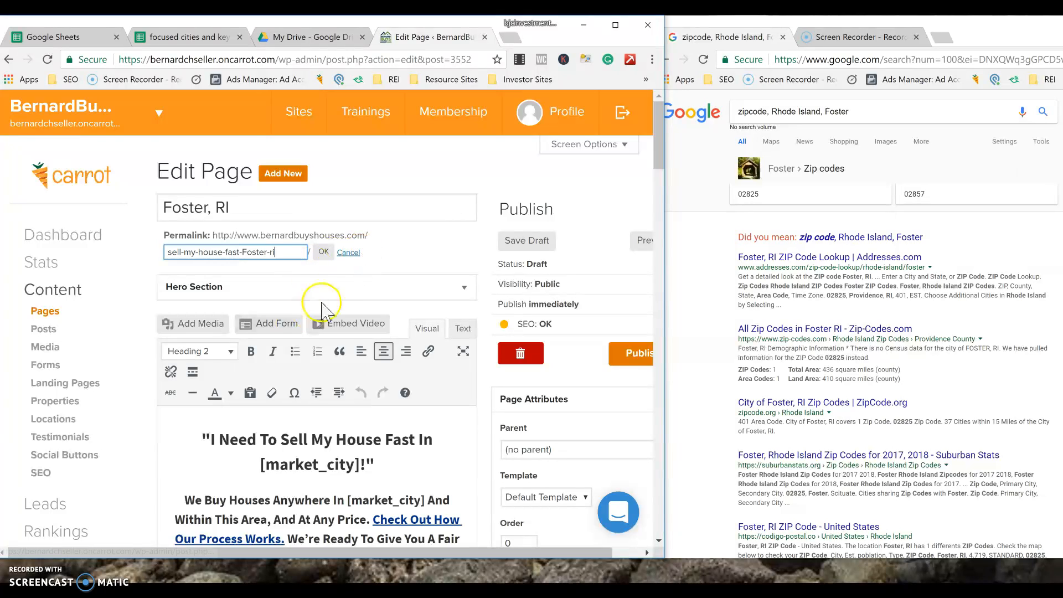
click(323, 252)
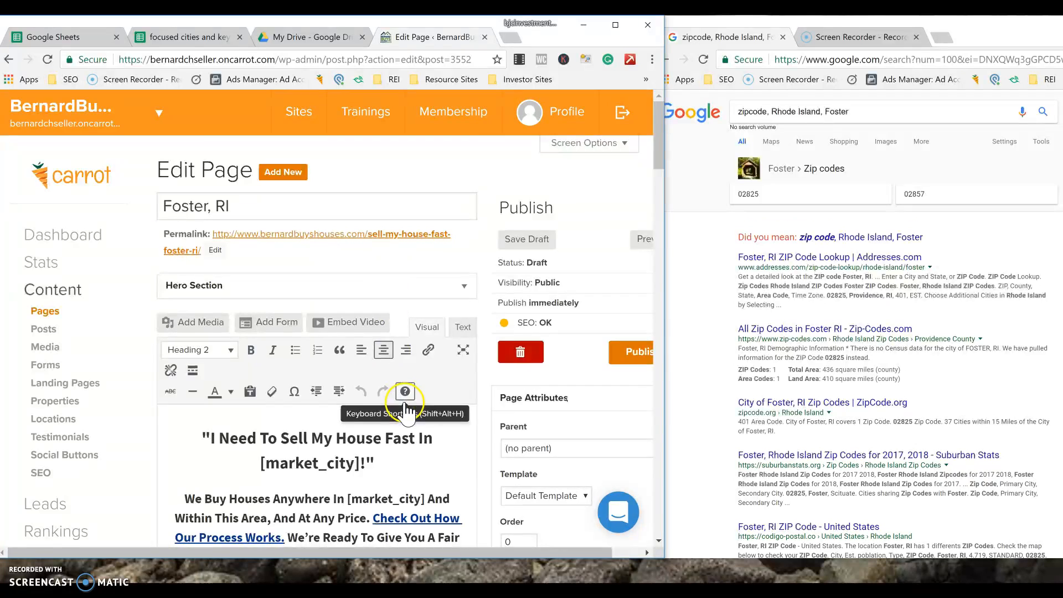
Step: Search Google for "wiki, Foster rhode island" in the second browser window and open the Foster, Rhode Island Wikipedia article
scroll(399, 410, down, 8)
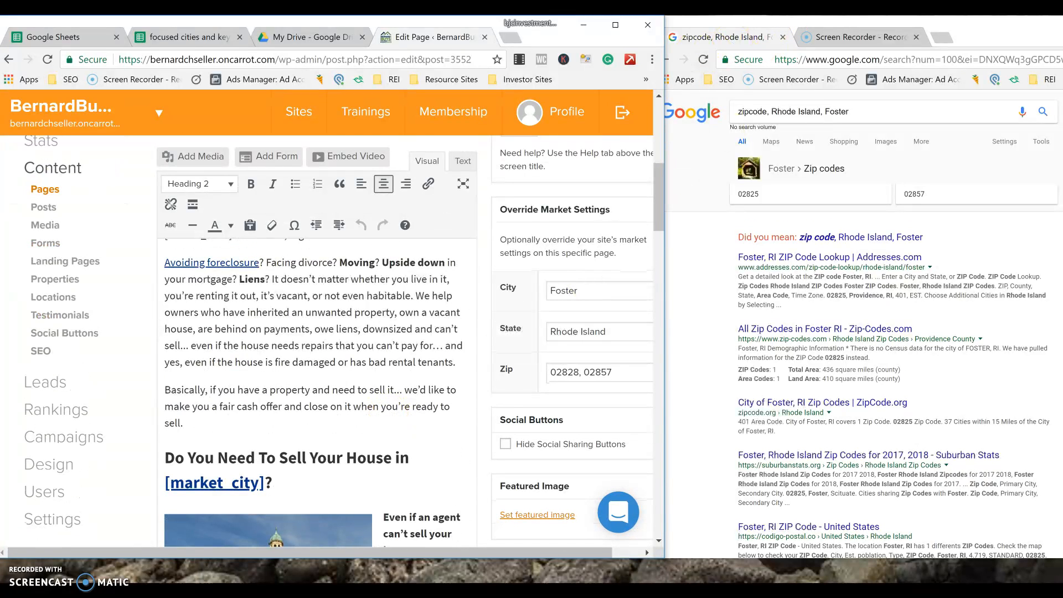
click(835, 36)
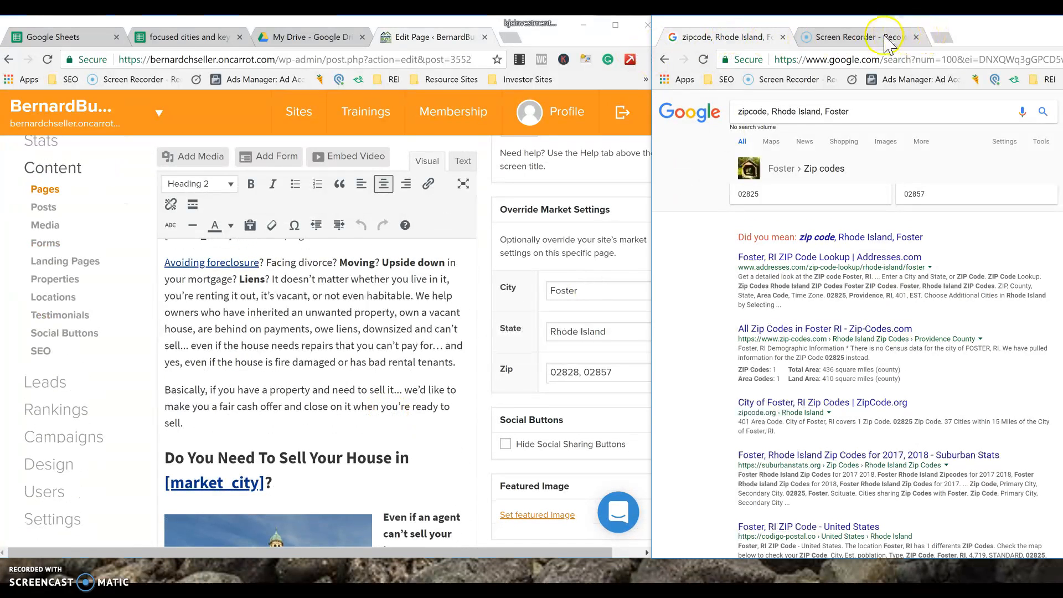
click(864, 37)
click(847, 59)
text(wiki)
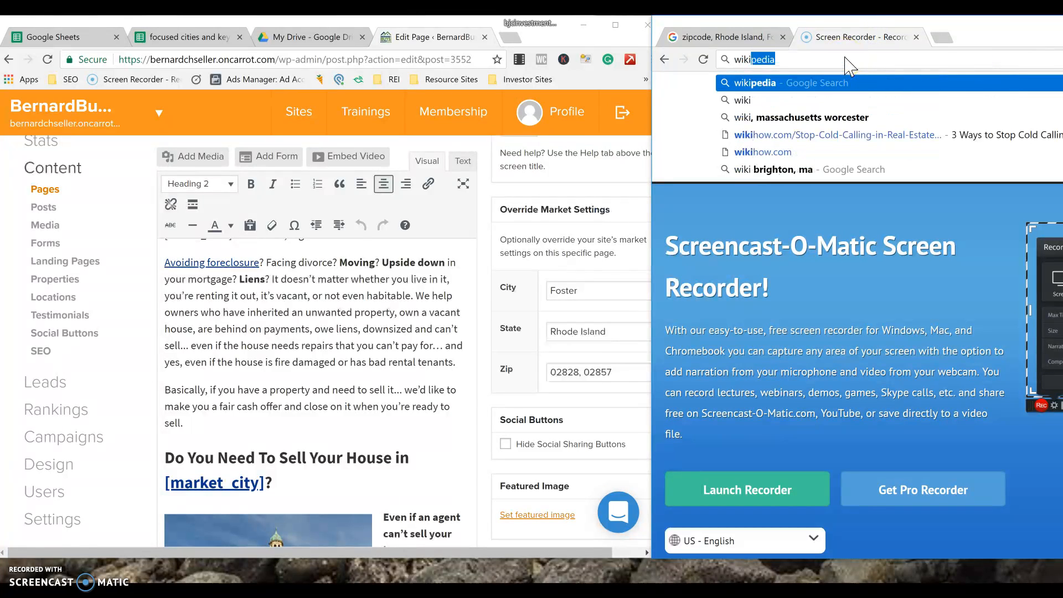
text(, Foster)
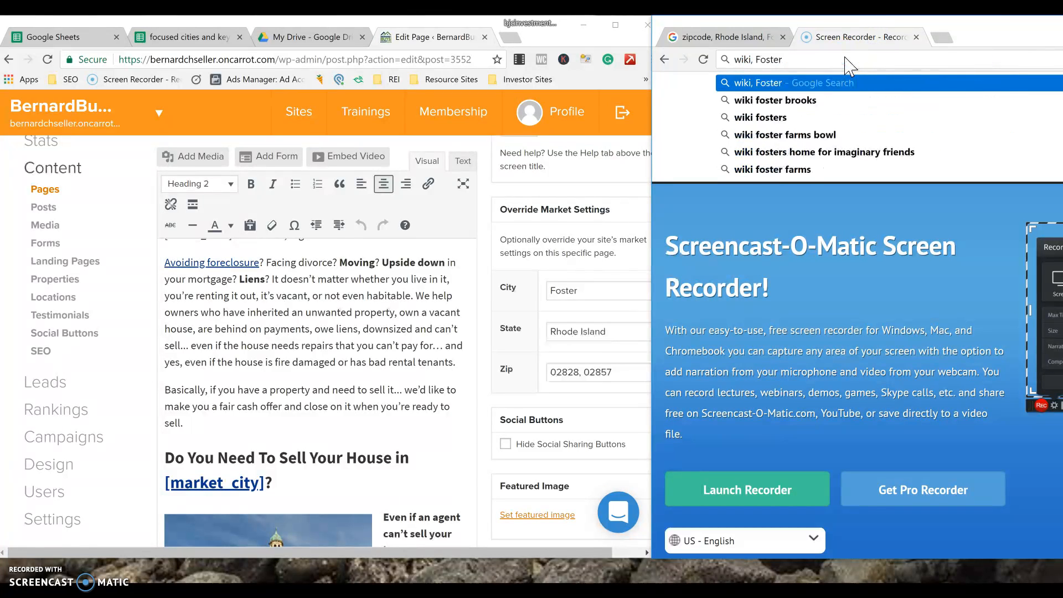
text( rhode island)
key(Return)
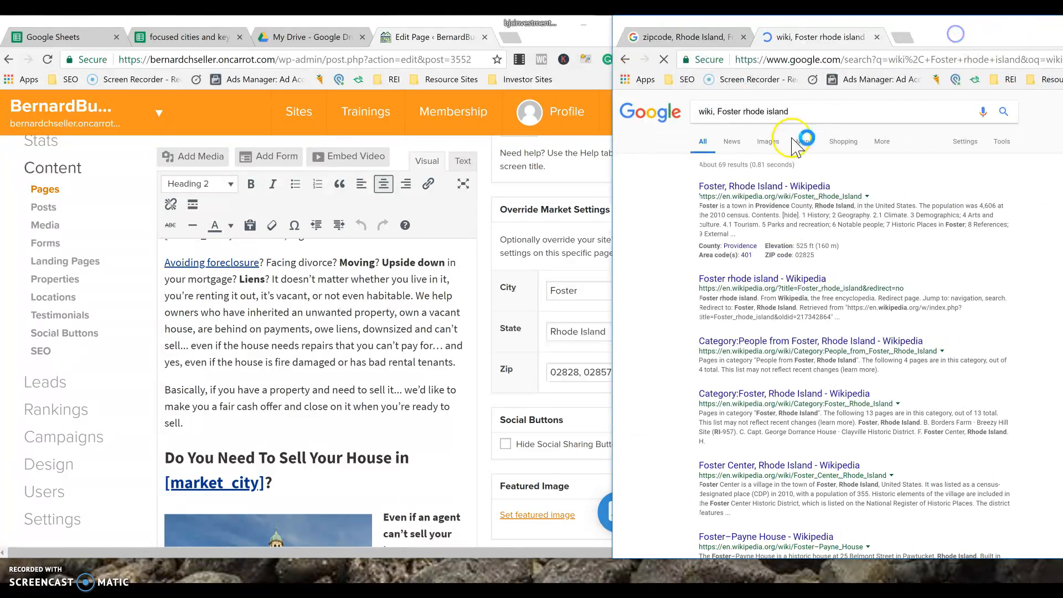
click(767, 187)
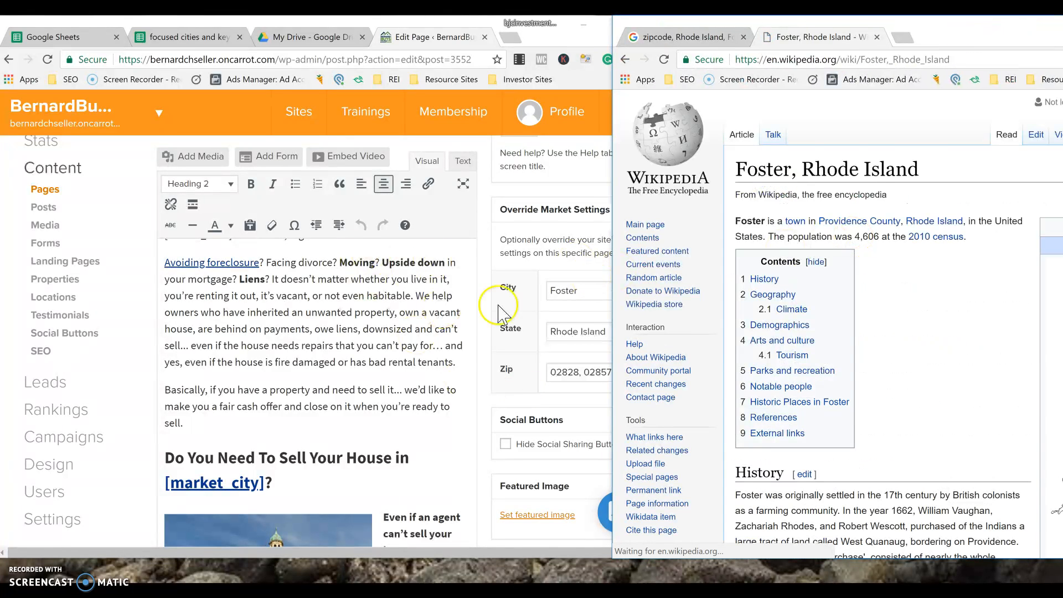
Step: Look through the Foster Wikipedia article for a local photo and open the Foster Town Building picture
scroll(886, 271, down, 15)
scroll(914, 255, up, 15)
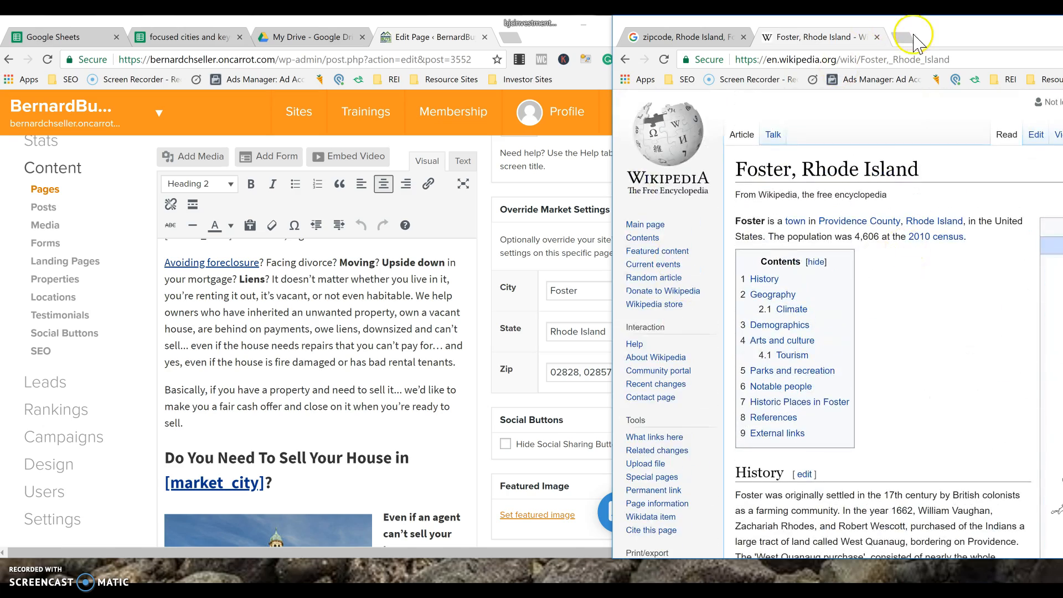
double_click(944, 37)
scroll(332, 312, down, 10)
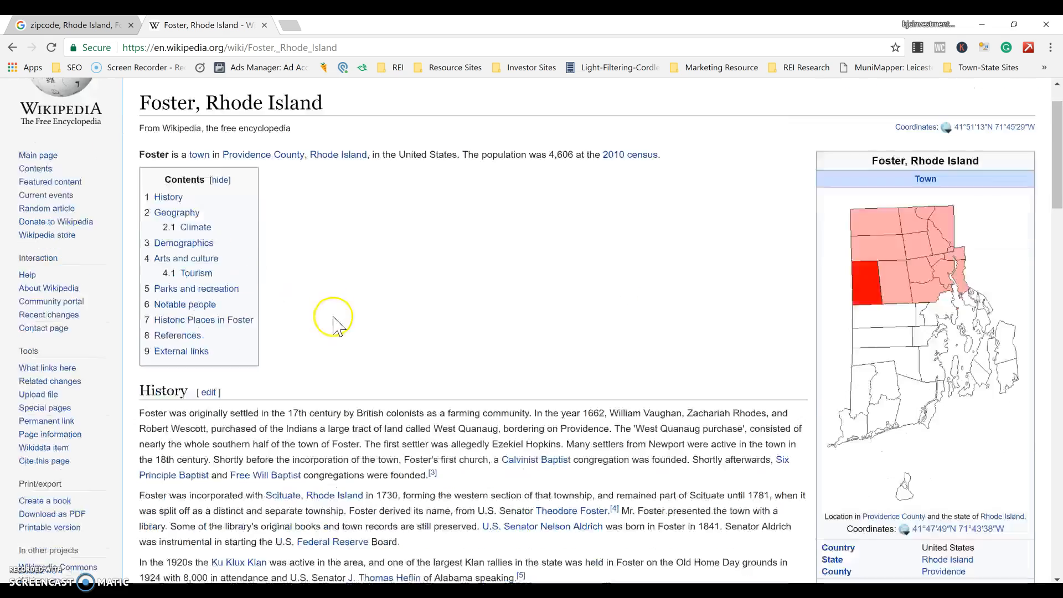
scroll(343, 302, down, 7)
scroll(594, 209, up, 9)
scroll(594, 209, down, 8)
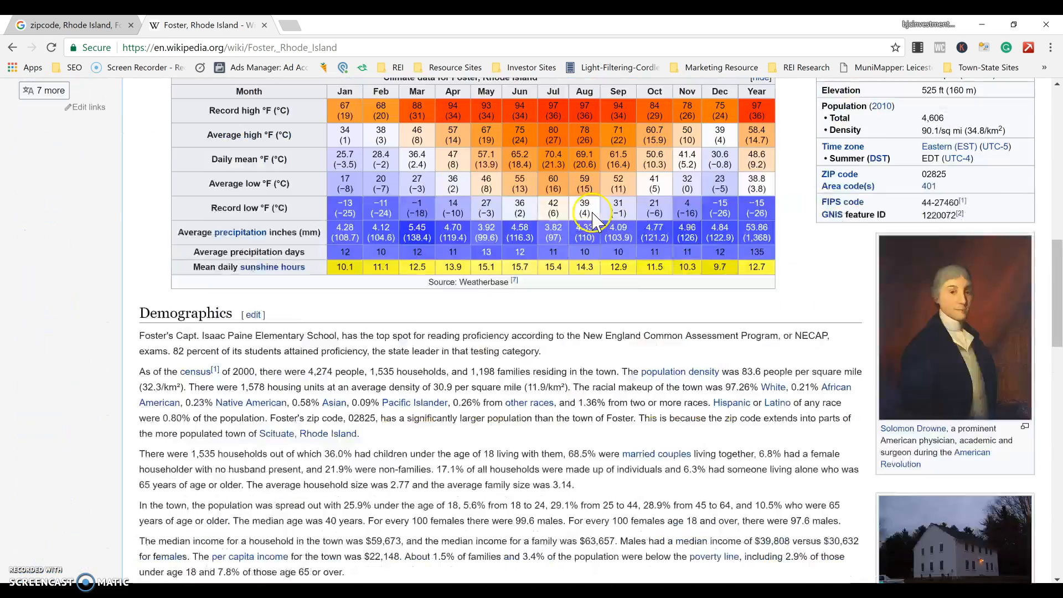
scroll(587, 337, down, 7)
scroll(672, 315, up, 1)
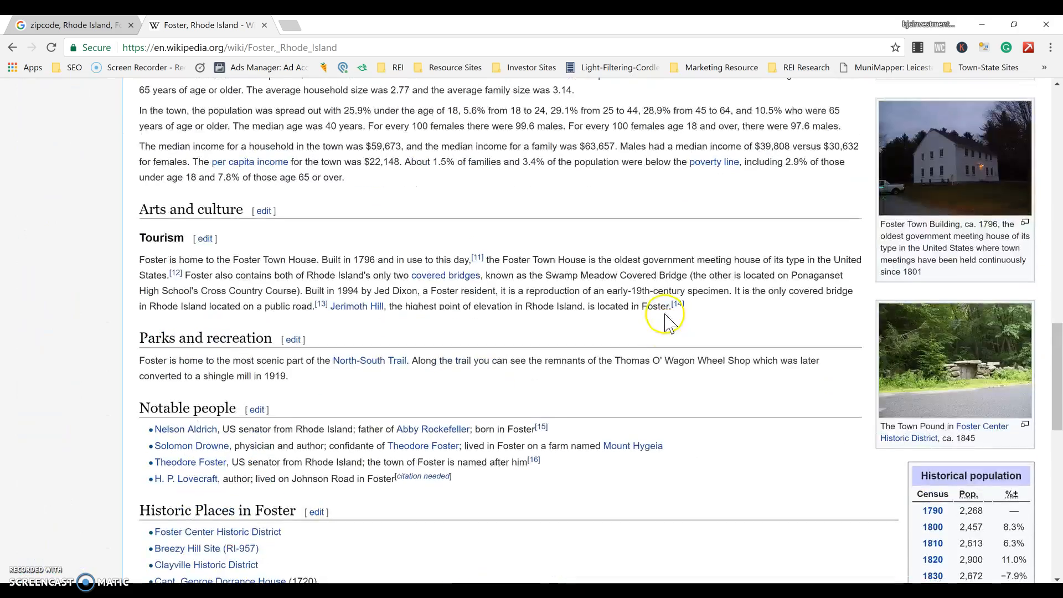
scroll(576, 230, up, 1)
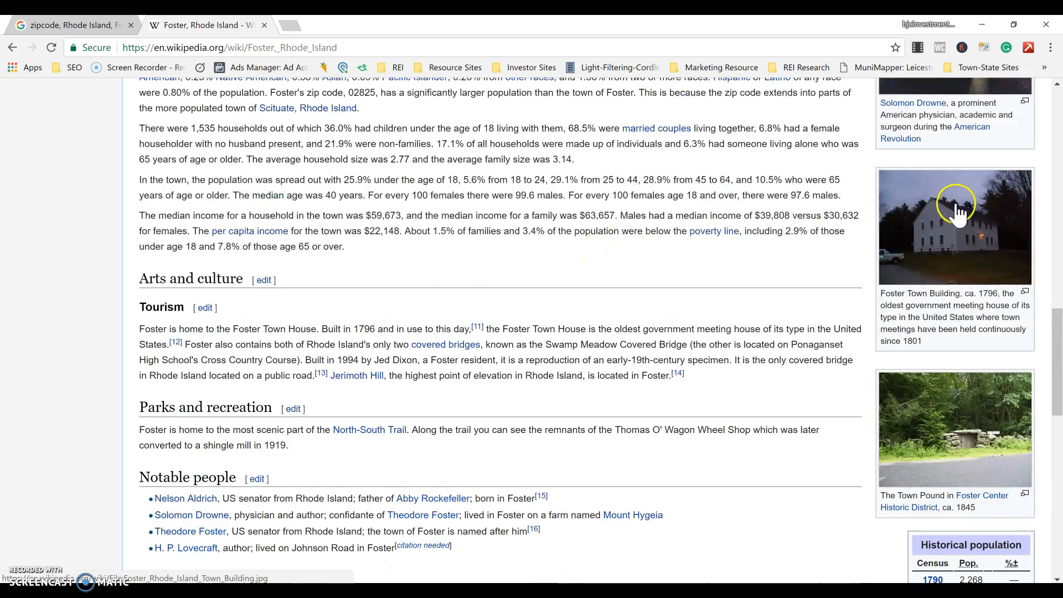
click(959, 212)
Step: Shrink and move the Wikipedia window beside the page editor and copy the Foster Town Building picture's image address
double_click(655, 32)
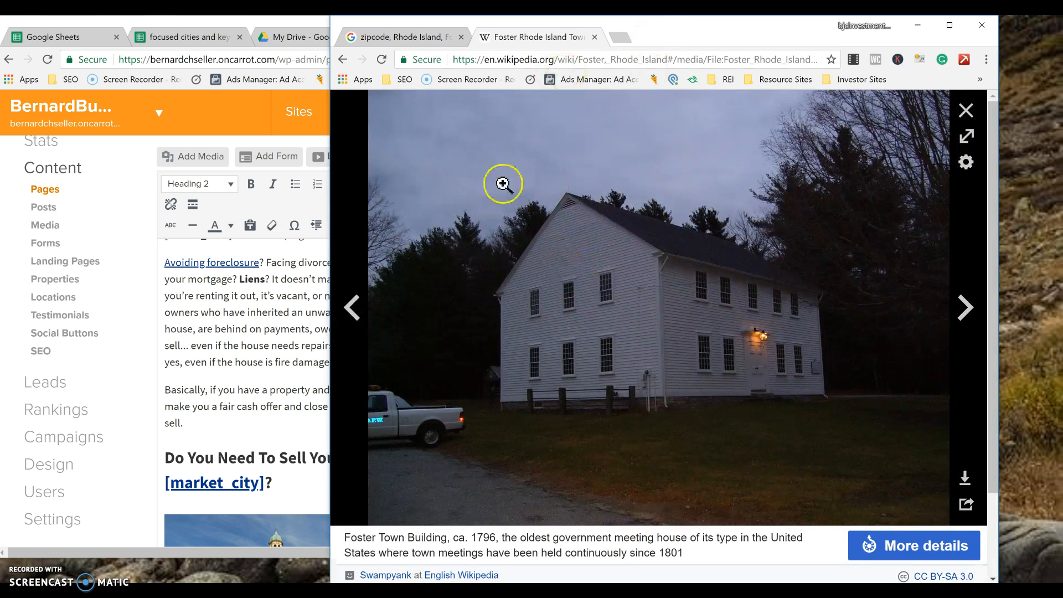
drag(686, 40, 783, 45)
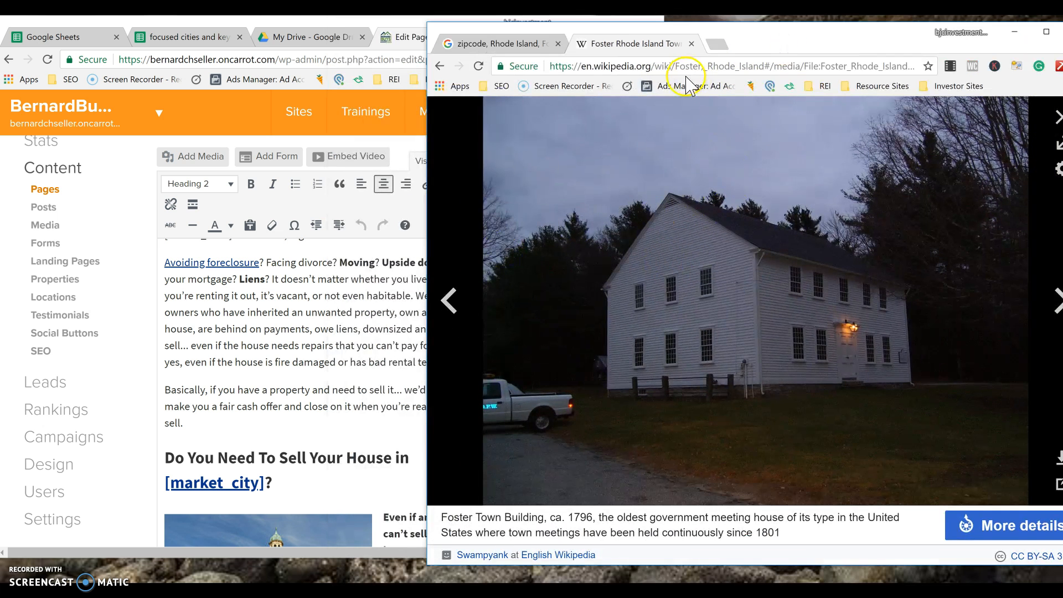
right_click(642, 150)
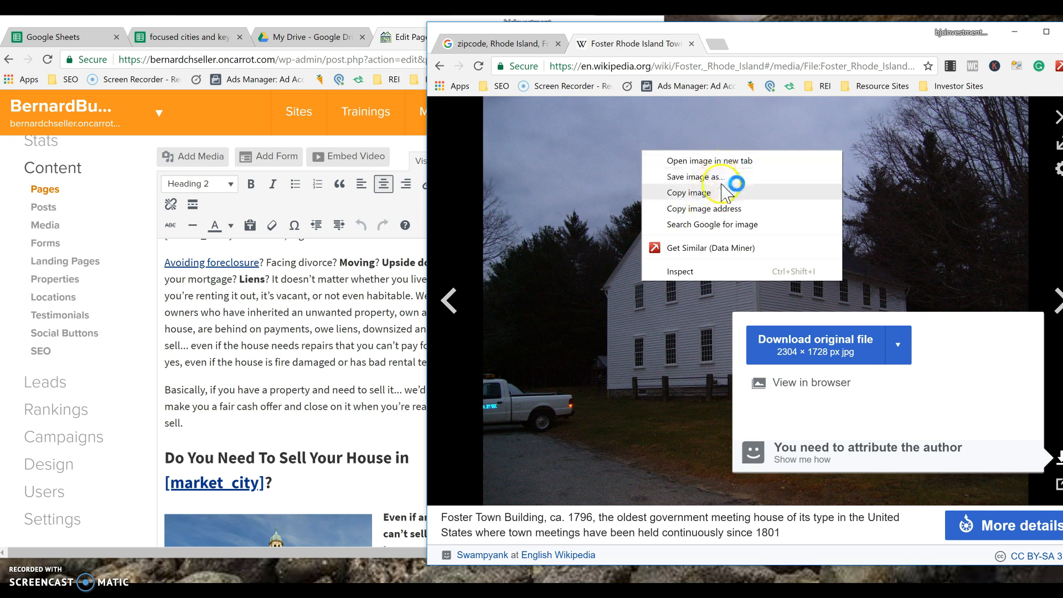
Step: Delete the old brick building picture below the "Do You Need To Sell Your House in [market_city]?" heading in the page editor
click(351, 257)
click(361, 355)
scroll(360, 355, down, 5)
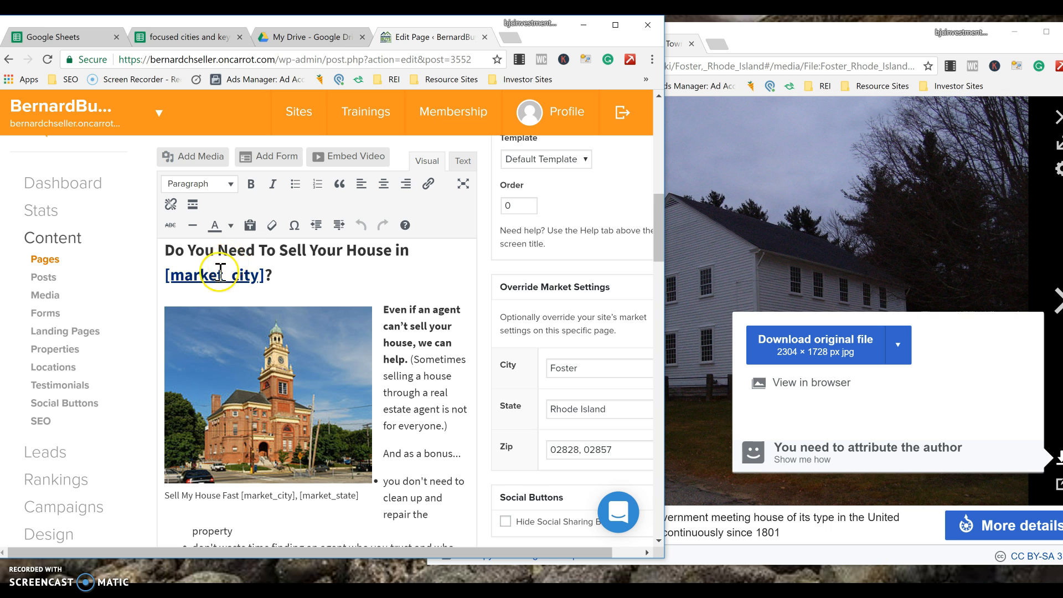
click(221, 354)
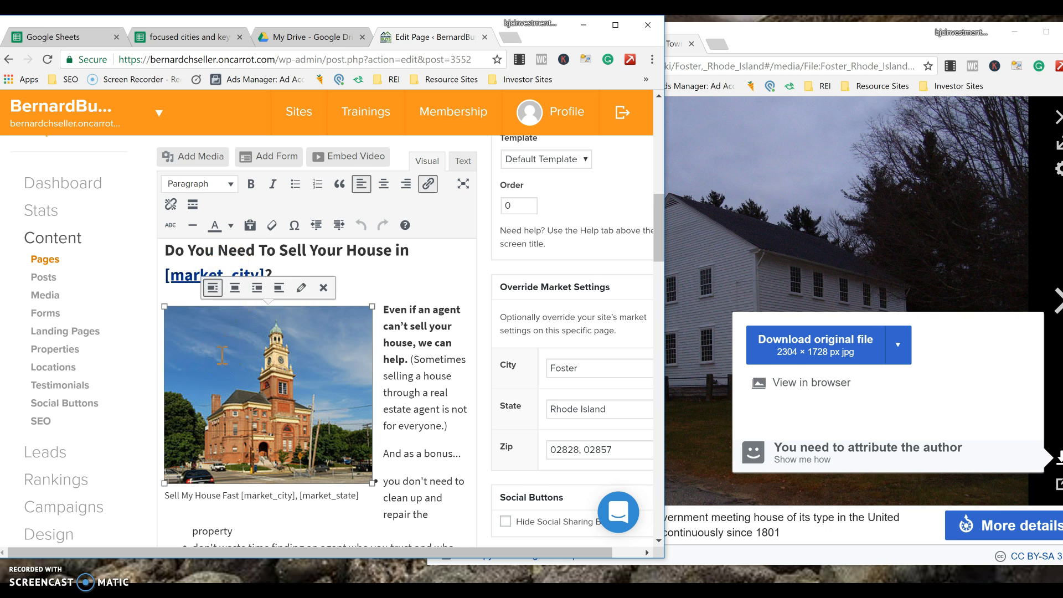
click(325, 288)
click(192, 157)
click(76, 218)
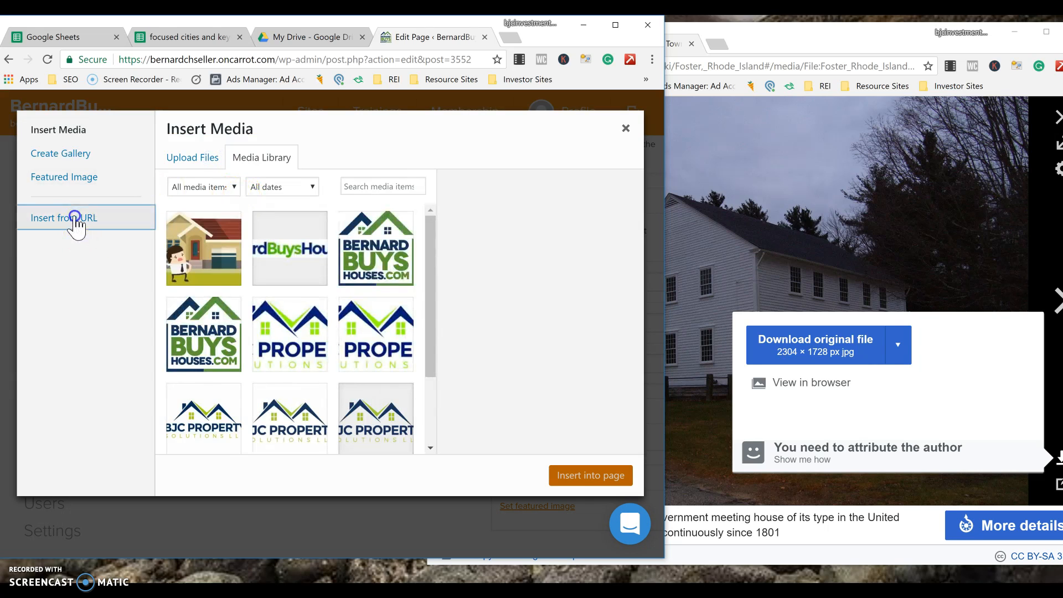
drag(230, 179, 151, 168)
text(https://upload.wikimedia.org/wikipedia/commons/1/15/Foster_Rhode_Island_Town_Building.jpg)
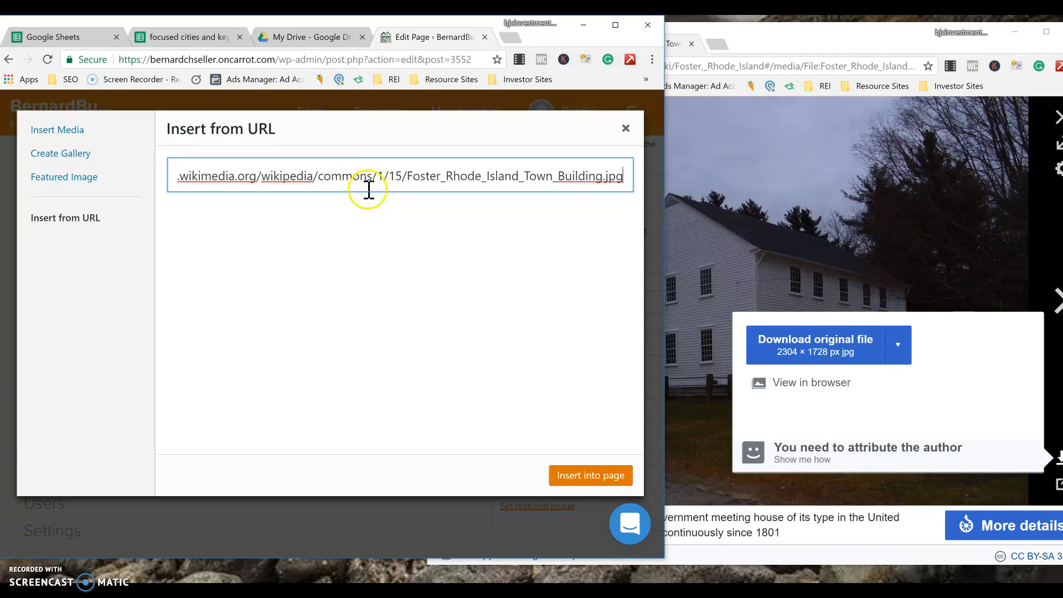
scroll(430, 312, down, 2)
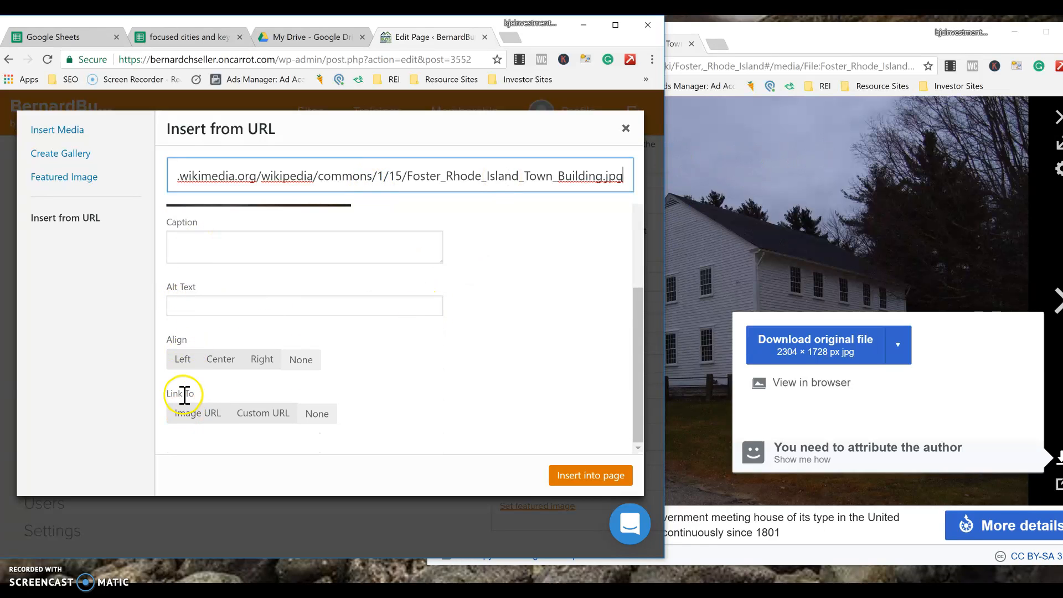
click(194, 415)
click(594, 476)
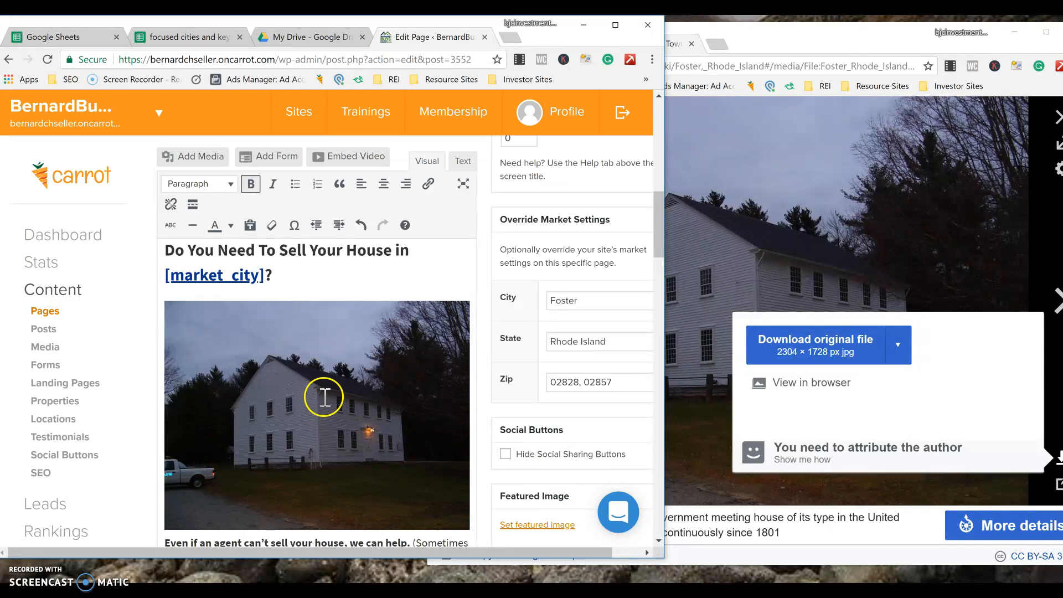
Step: Maximize the editor window and scale the inserted town building photo down to roughly a third of the text width
click(325, 397)
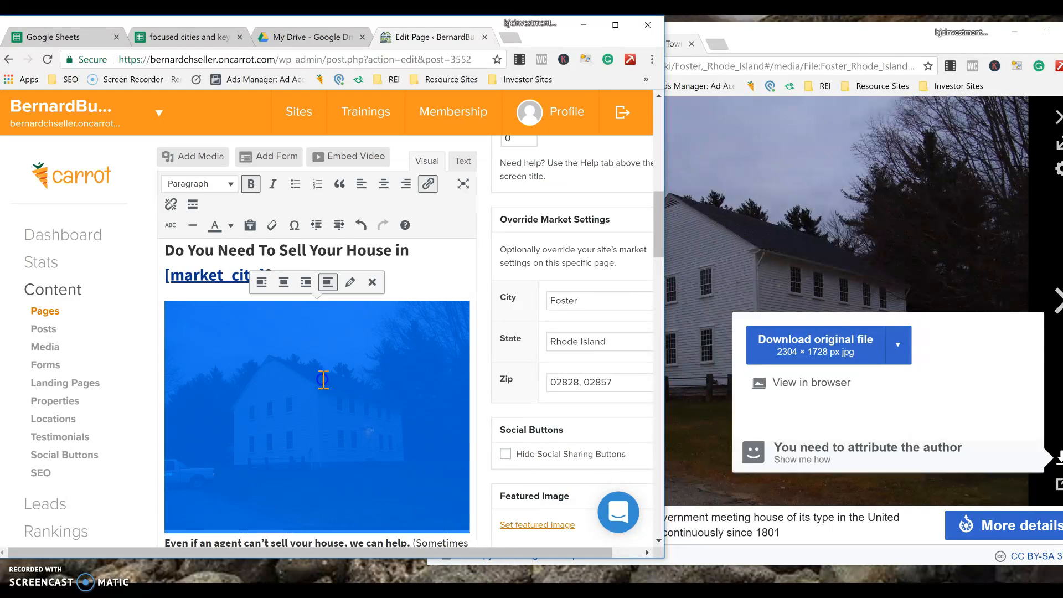
double_click(576, 23)
click(724, 266)
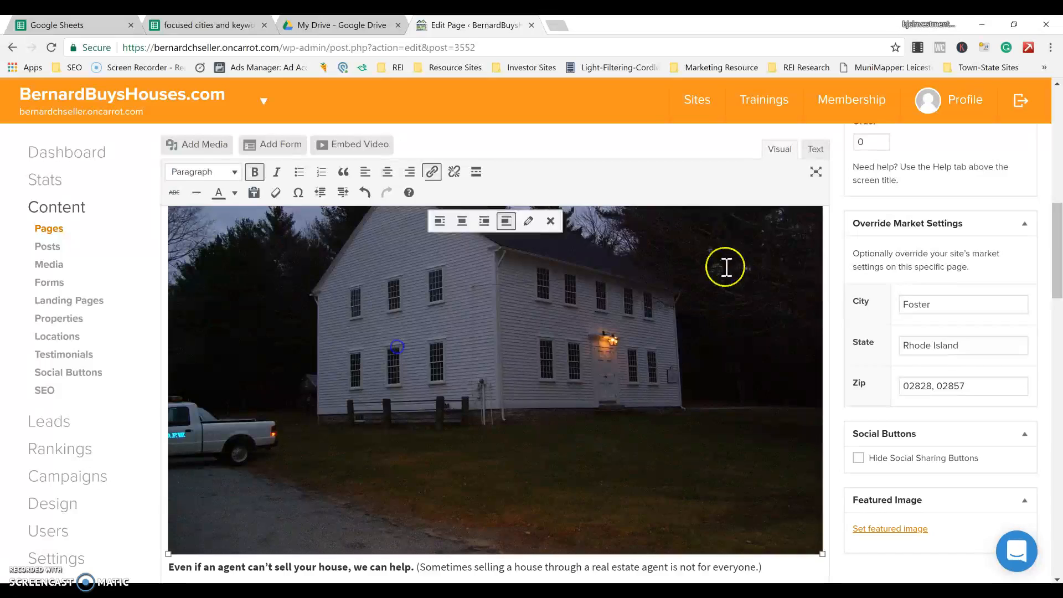
scroll(767, 288, up, 3)
scroll(767, 288, up, 3)
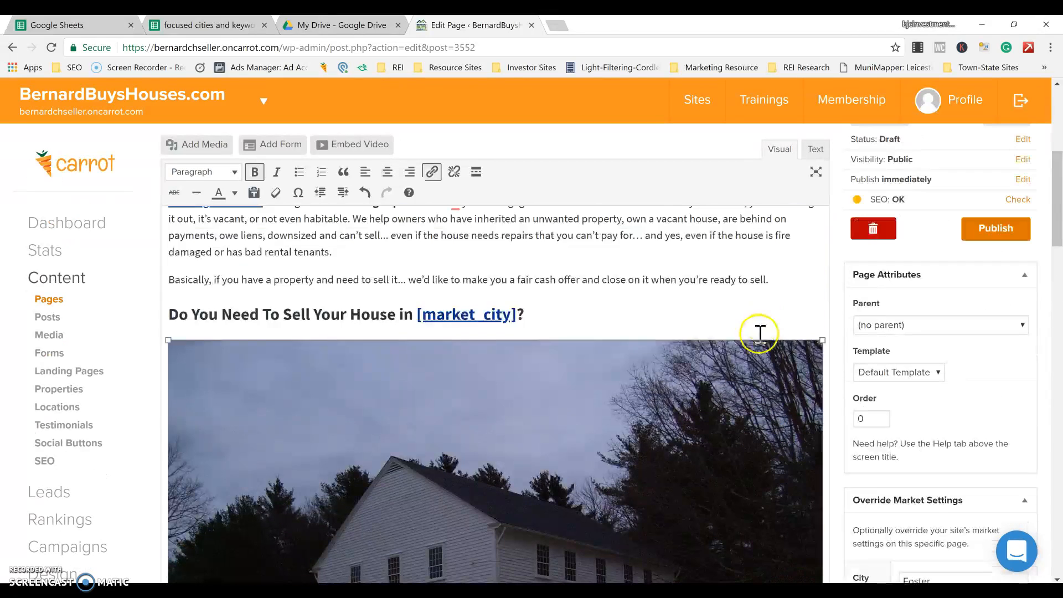
drag(820, 339, 453, 420)
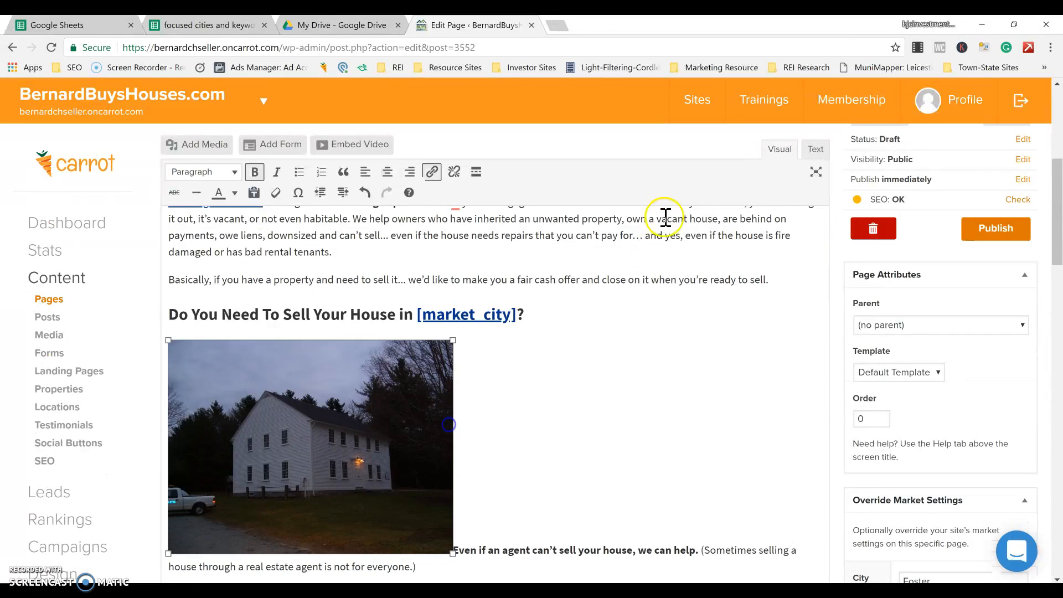
scroll(631, 238, down, 2)
drag(456, 271, 434, 330)
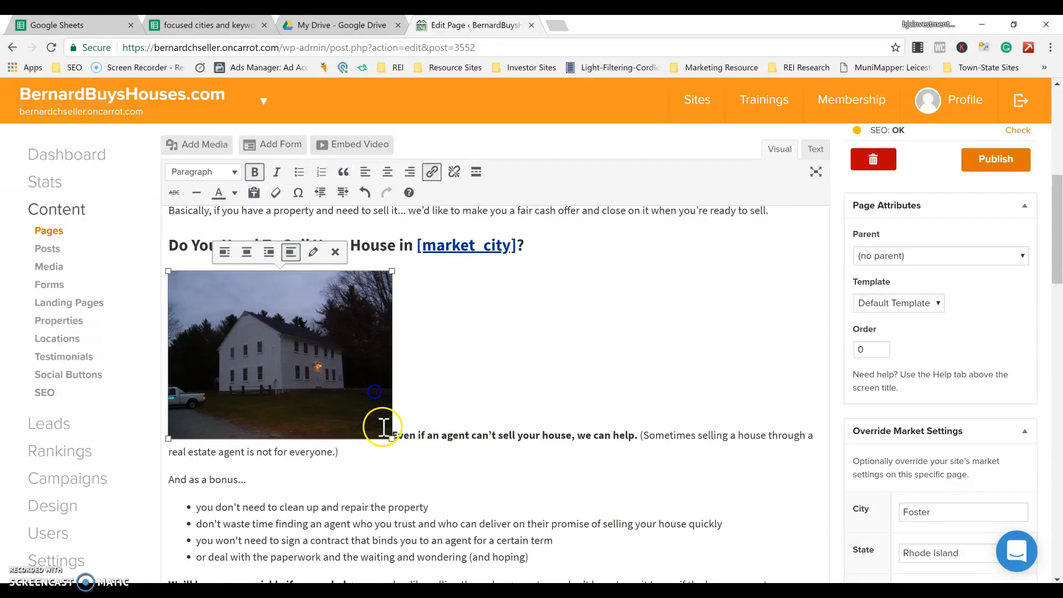
click(394, 444)
click(382, 425)
drag(393, 440, 374, 425)
click(503, 361)
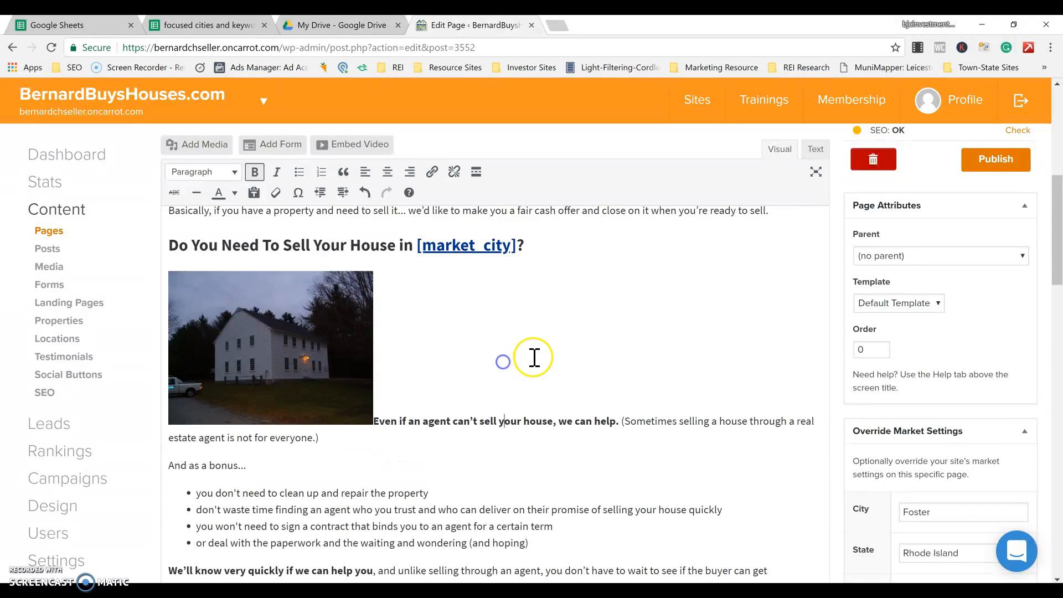
Step: Return to the Foster, Rhode Island article in the Wikipedia window and copy its web address
scroll(534, 357, up, 1)
click(475, 314)
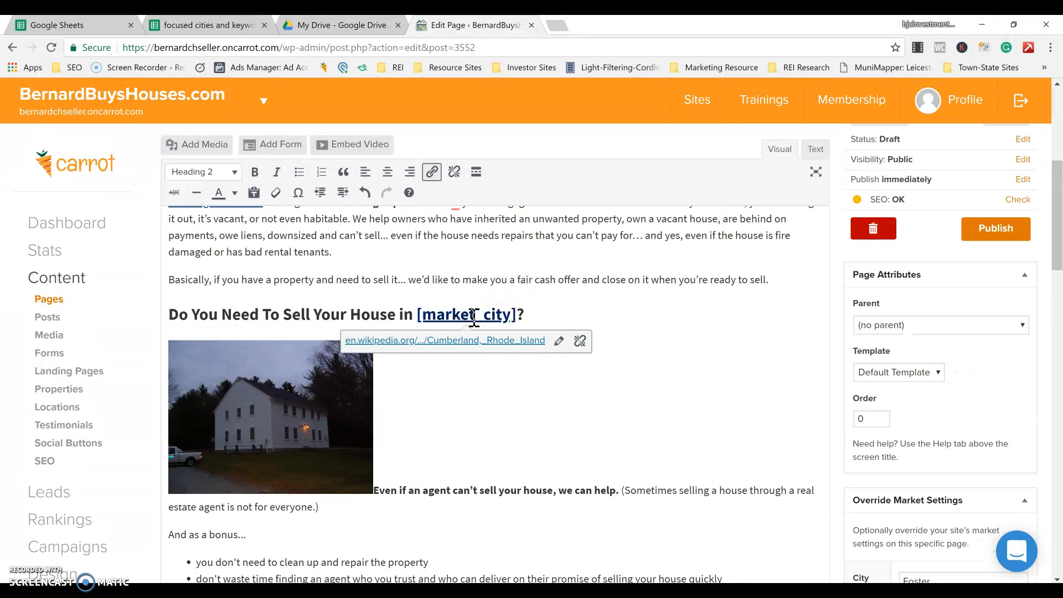
click(1014, 24)
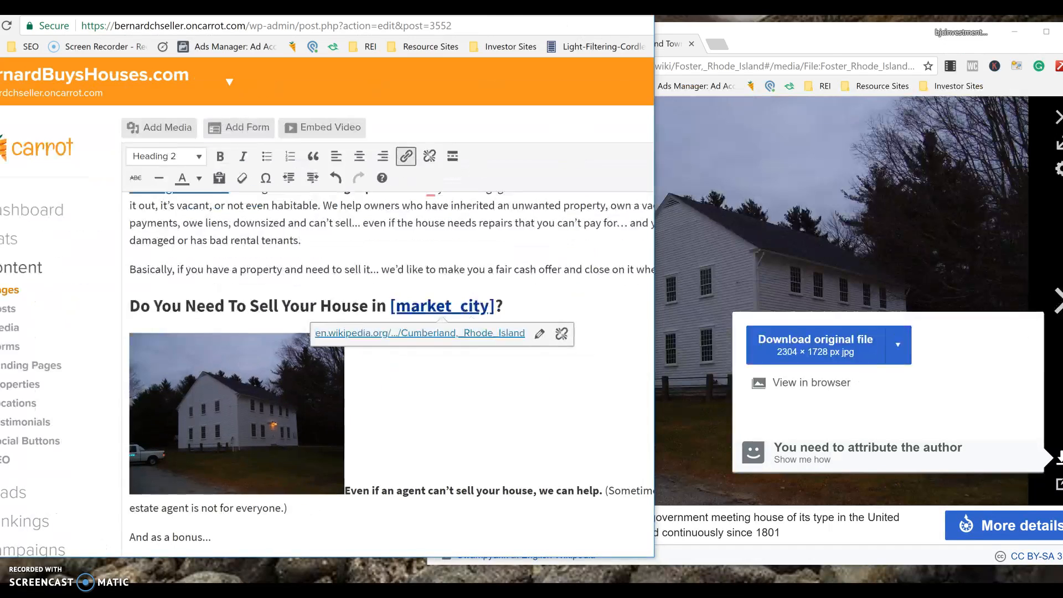
click(883, 31)
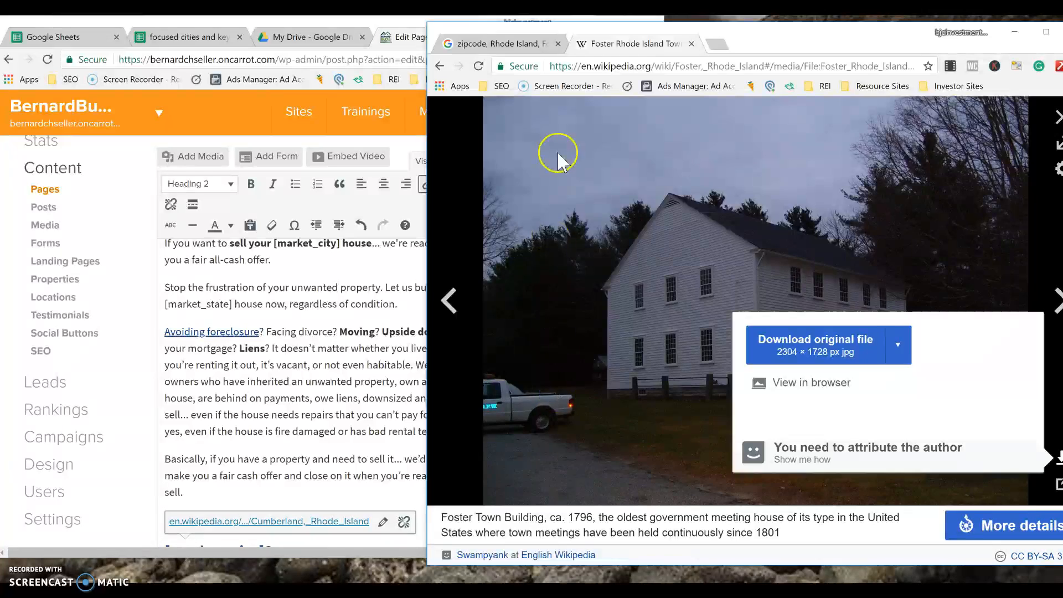
click(438, 66)
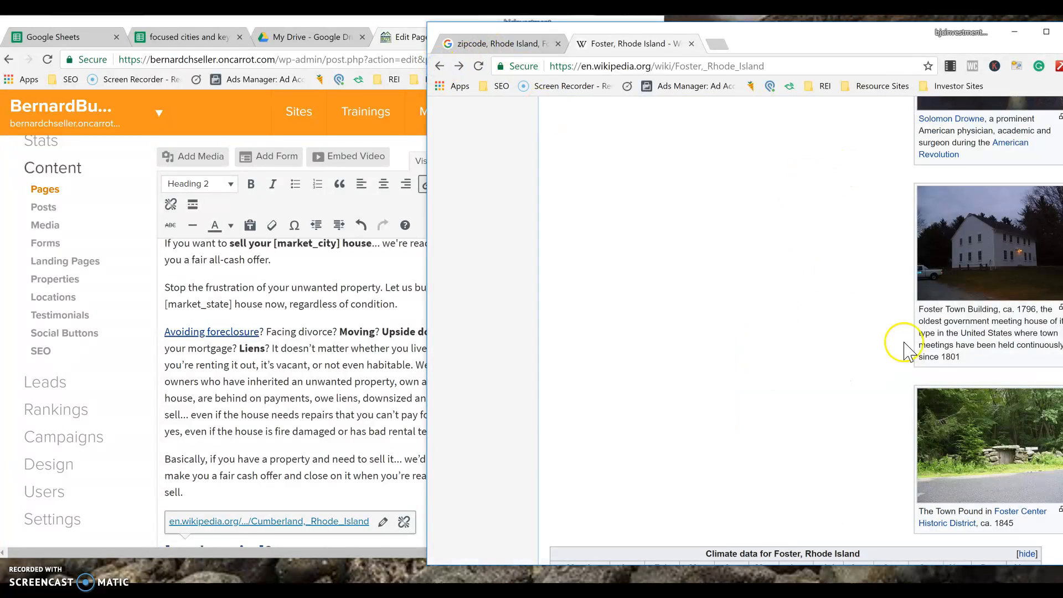
scroll(902, 344, up, 15)
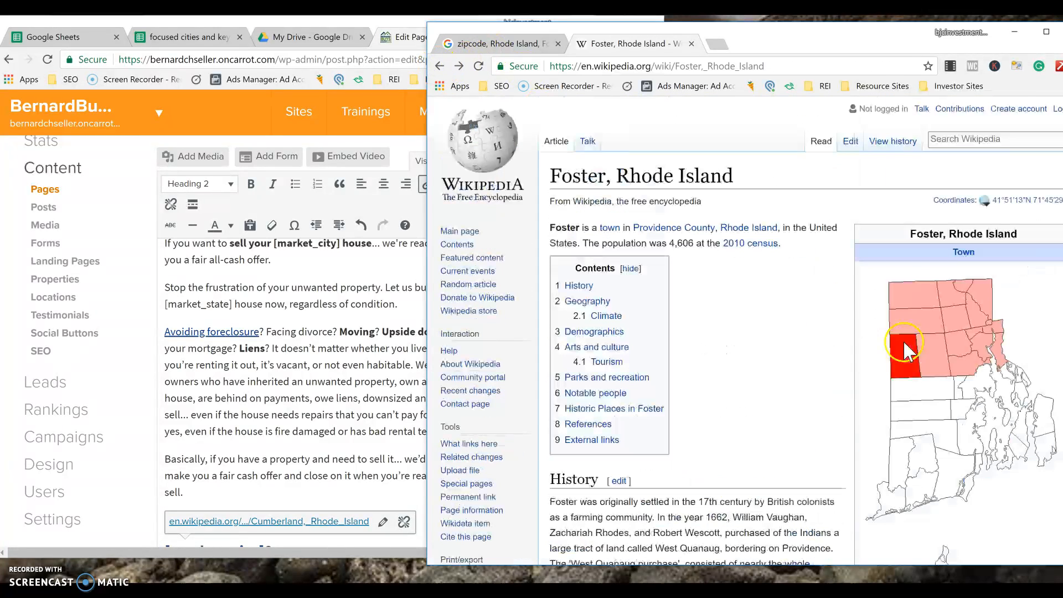
click(704, 67)
key(ctrl+c)
Step: Replace the link on [market_city] in the "Do You Need To Sell Your House in" heading with the Foster, Rhode Island Wikipedia address
click(303, 348)
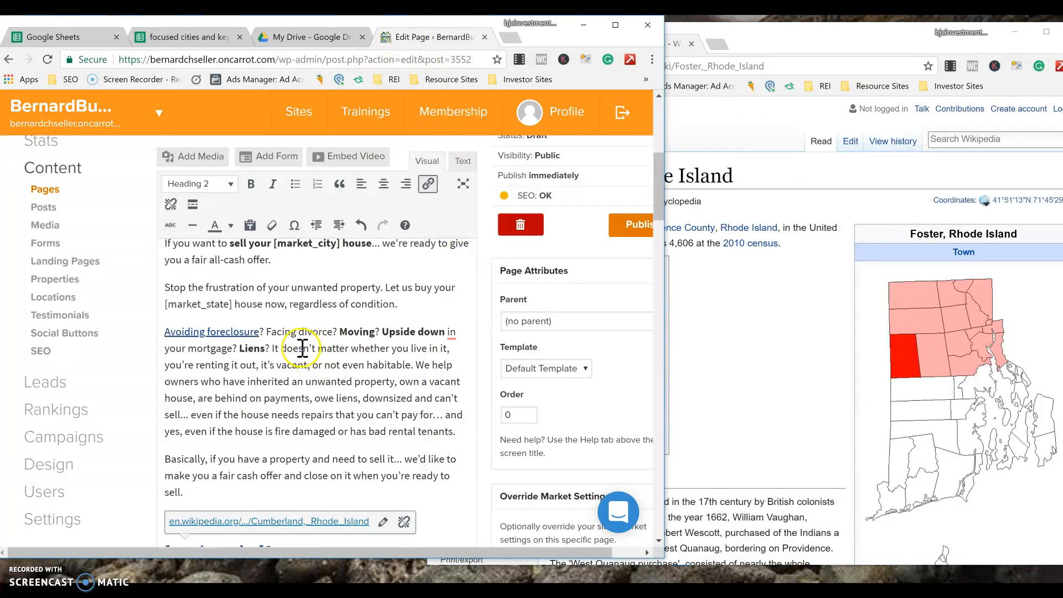
click(303, 347)
scroll(355, 388, up, 3)
scroll(409, 408, down, 6)
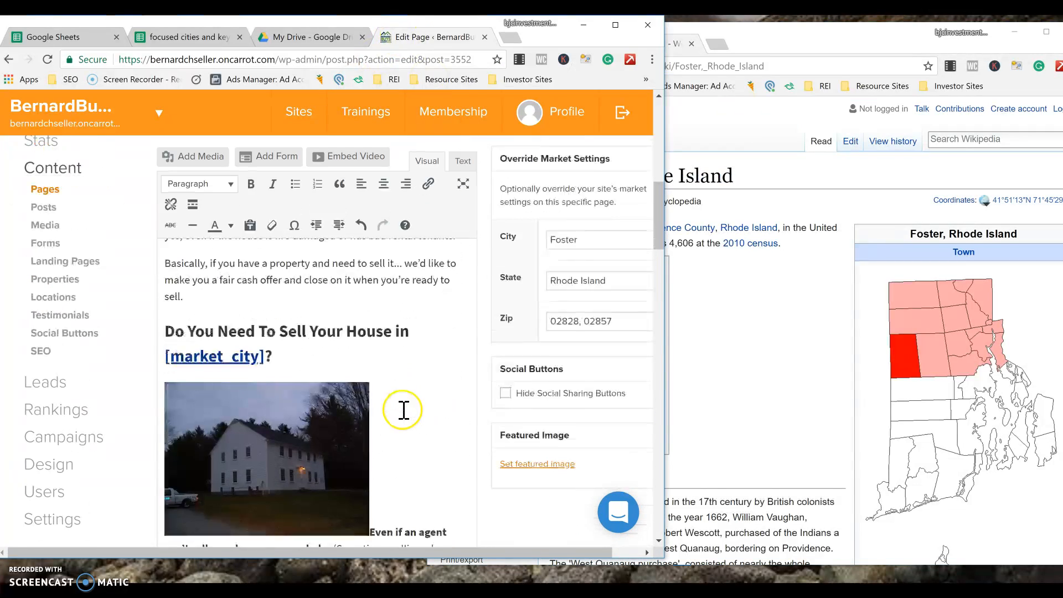
click(204, 346)
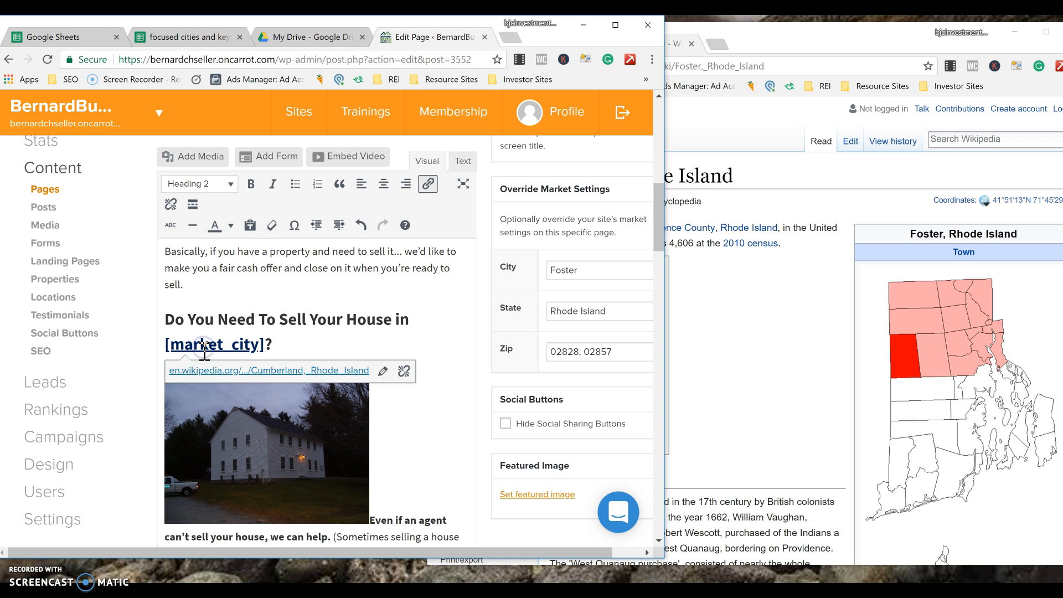
click(383, 371)
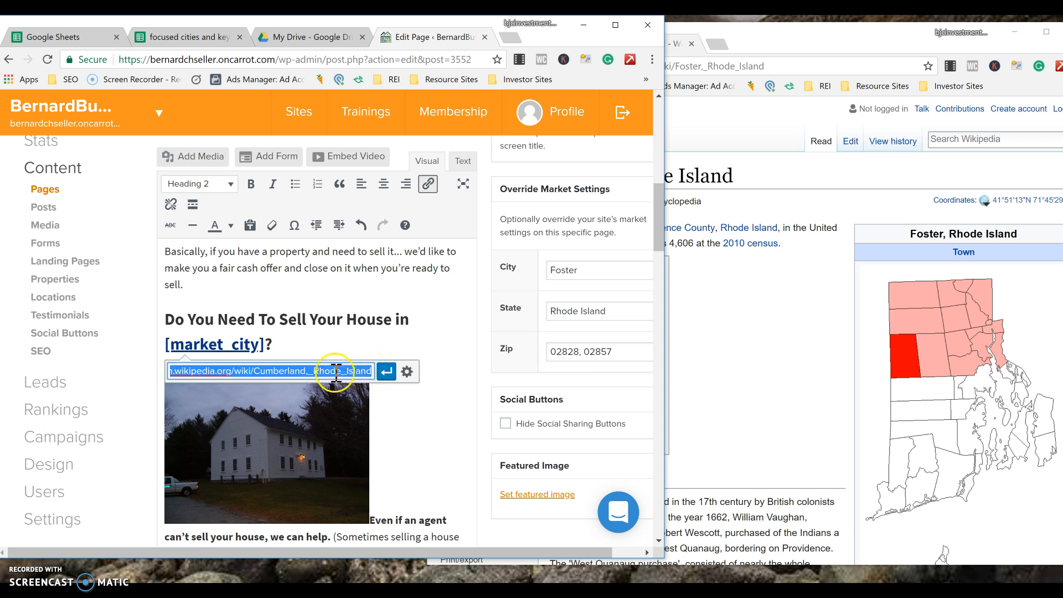
key(ctrl+v)
click(385, 374)
click(427, 290)
Step: Maximize the editor window, then publish the Foster page with Home as its parent
scroll(434, 377, down, 5)
scroll(449, 382, down, 15)
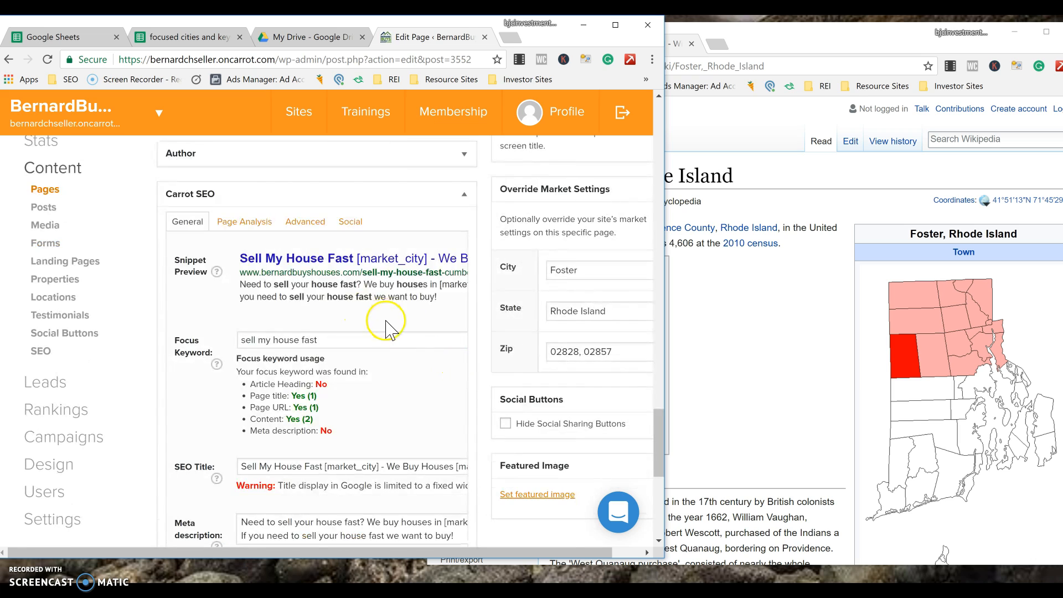
scroll(386, 321, up, 6)
click(620, 24)
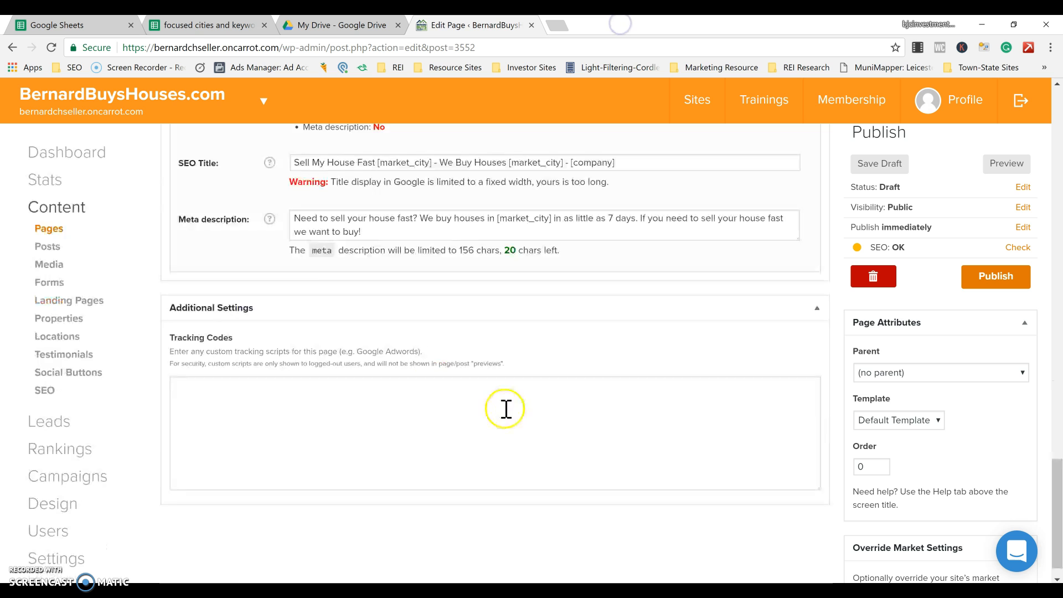
scroll(506, 409, up, 15)
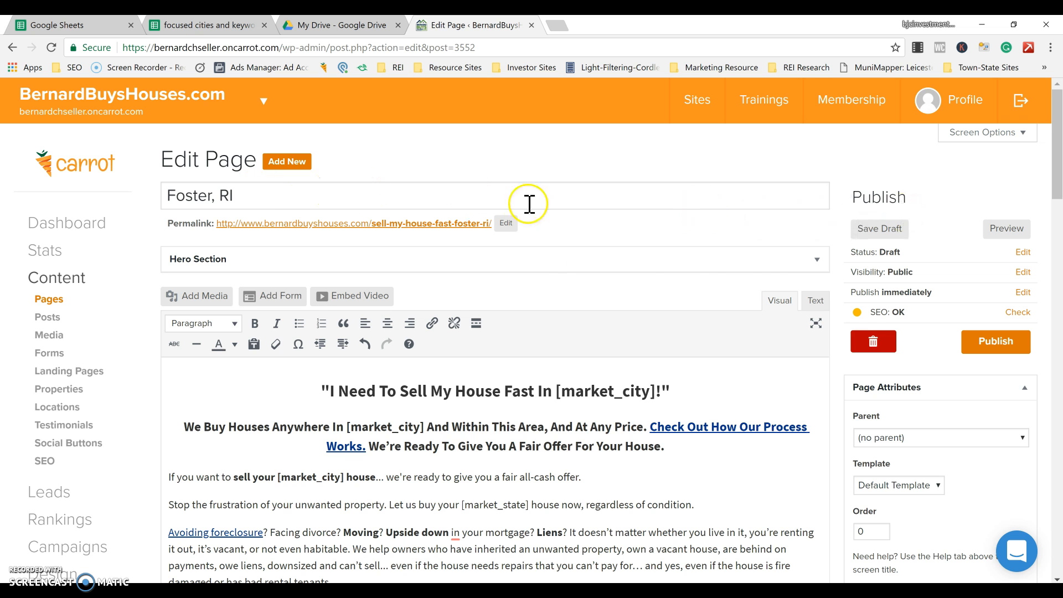
scroll(914, 285, down, 3)
click(923, 299)
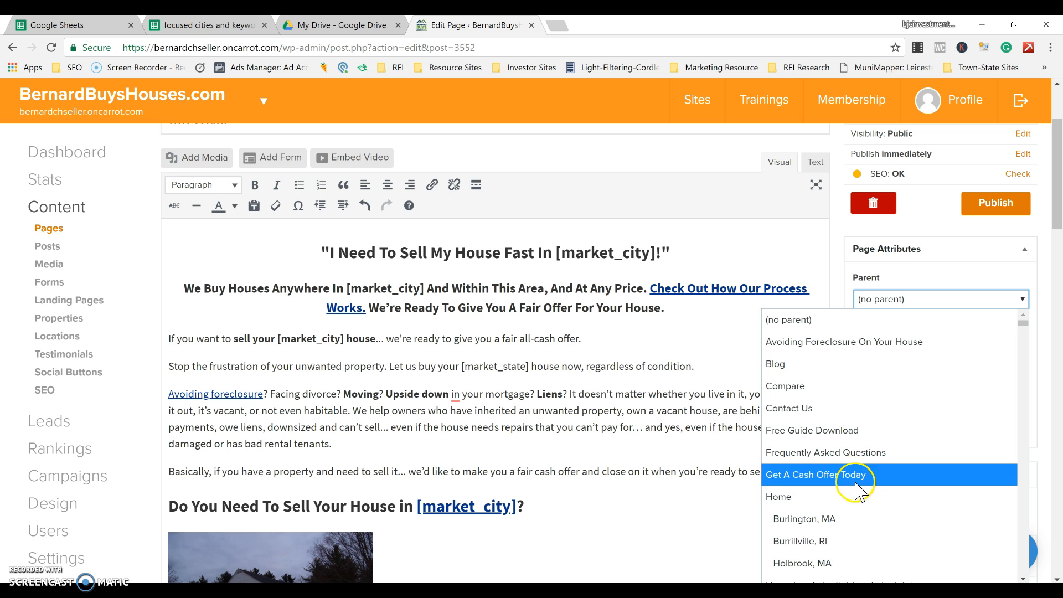
click(856, 497)
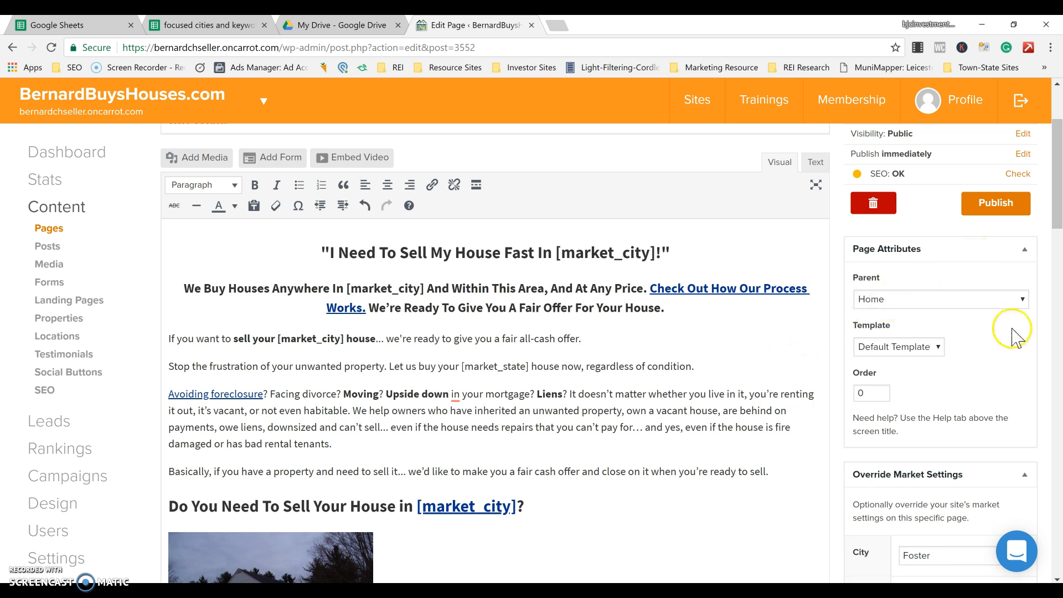
click(1003, 206)
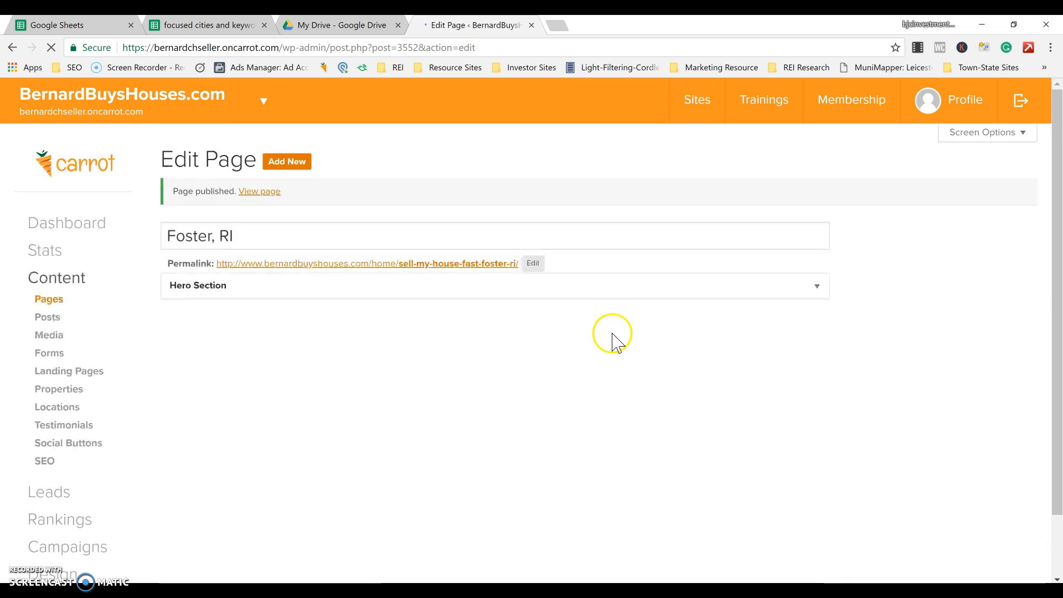
Step: Open the published Foster page from its permalink, check its headline, town picture, city link and body text, and close it again
click(405, 263)
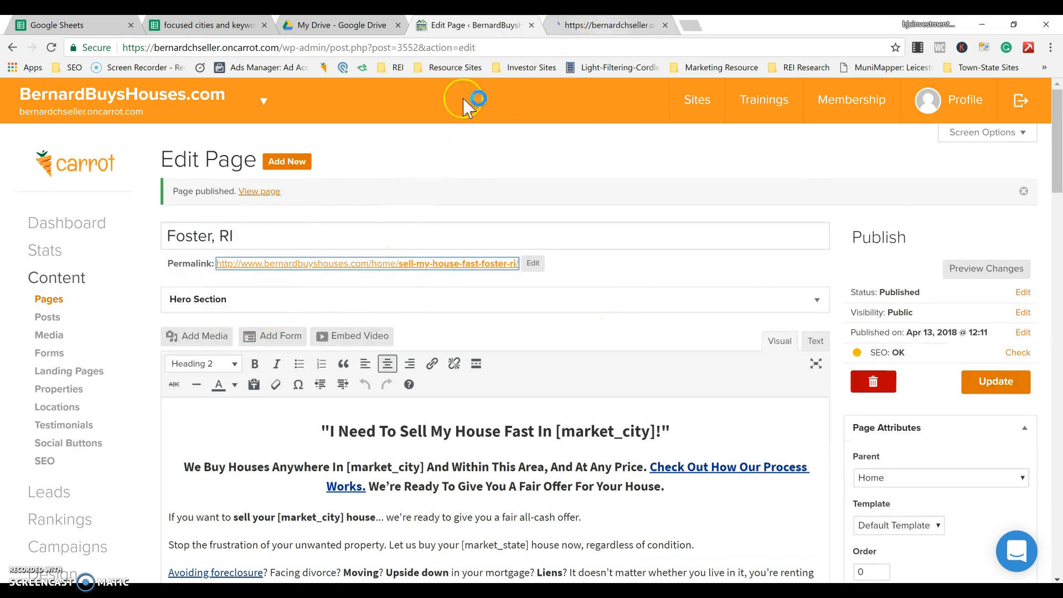
click(587, 25)
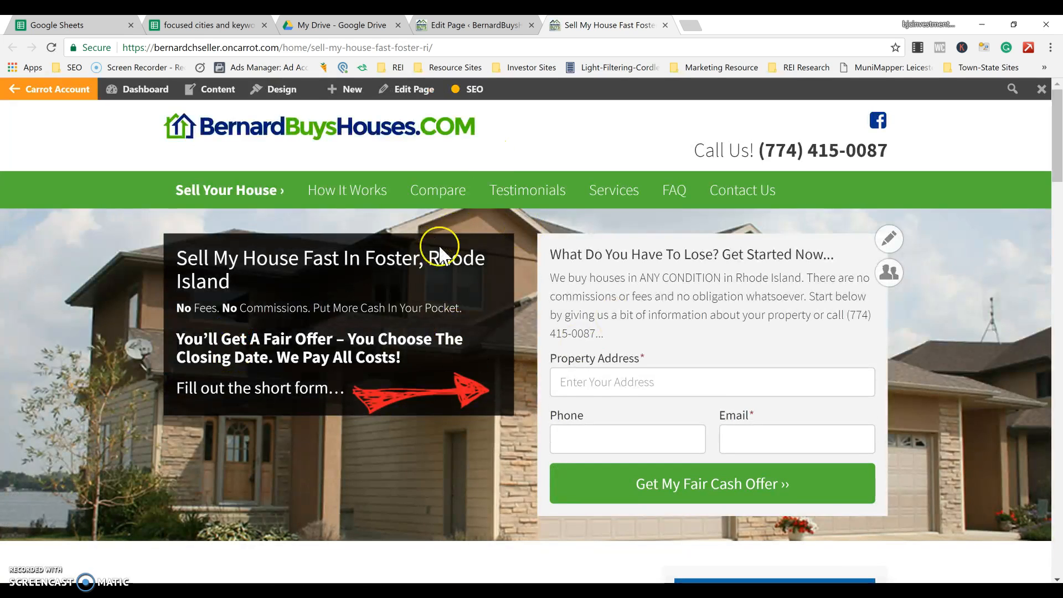
scroll(557, 366, down, 1)
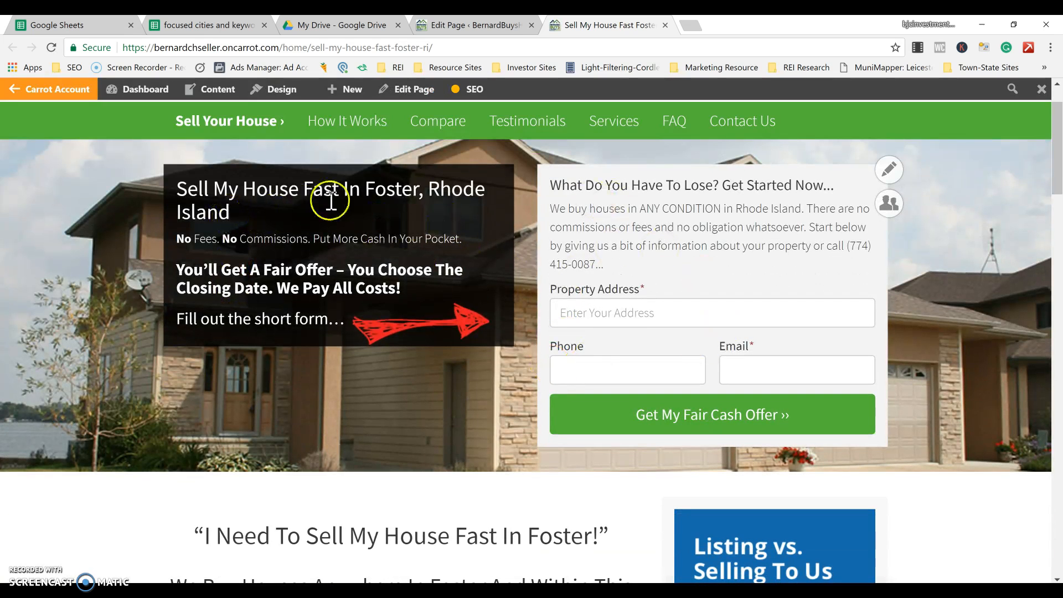
scroll(558, 339, down, 5)
scroll(559, 340, up, 6)
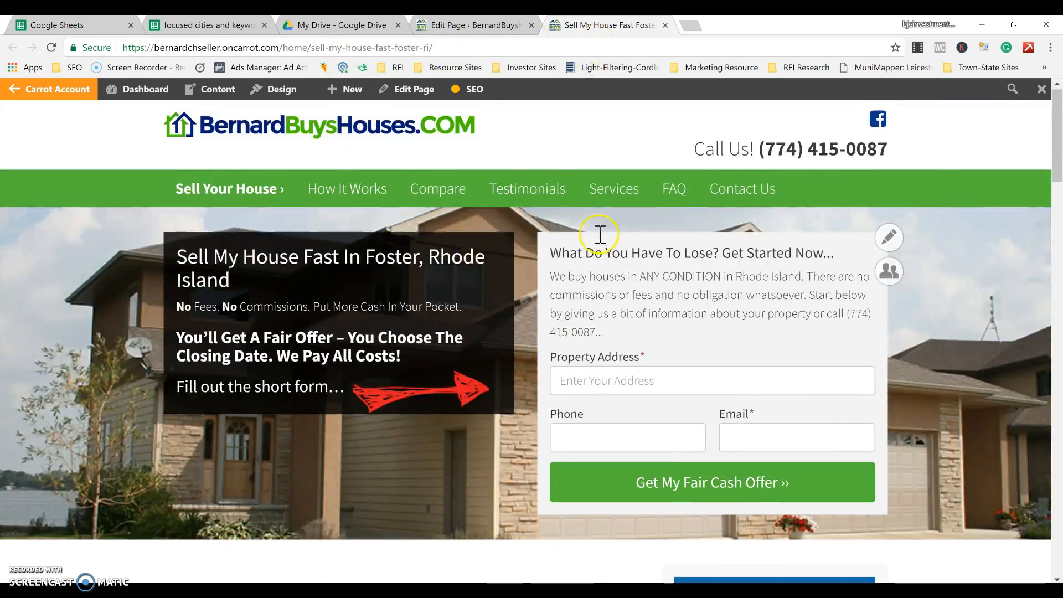
scroll(600, 237, down, 8)
scroll(600, 241, up, 4)
scroll(427, 154, up, 1)
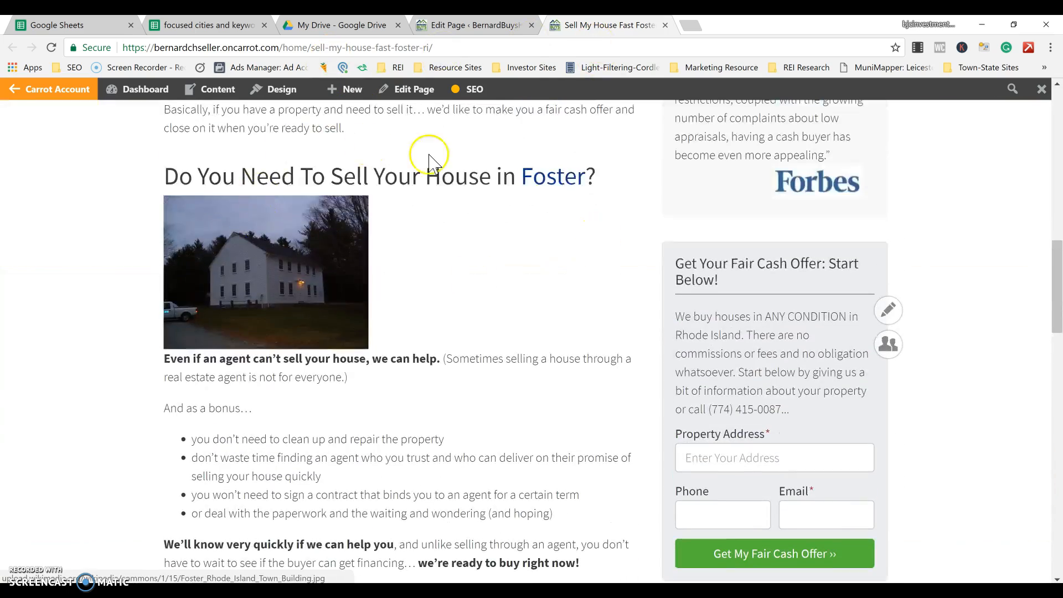
scroll(637, 219, down, 10)
scroll(637, 216, up, 16)
scroll(635, 213, up, 8)
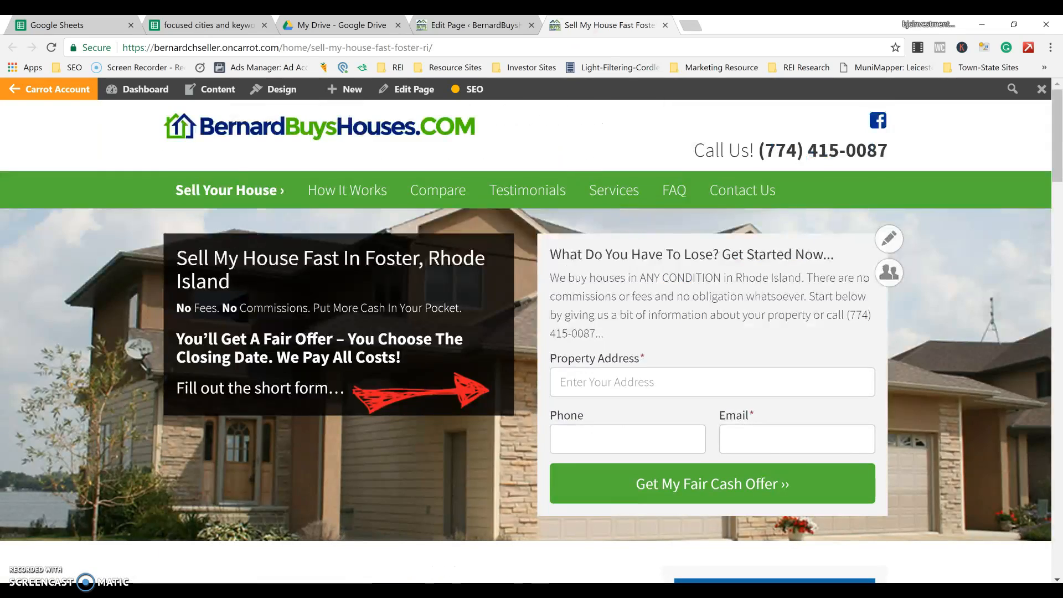
click(666, 24)
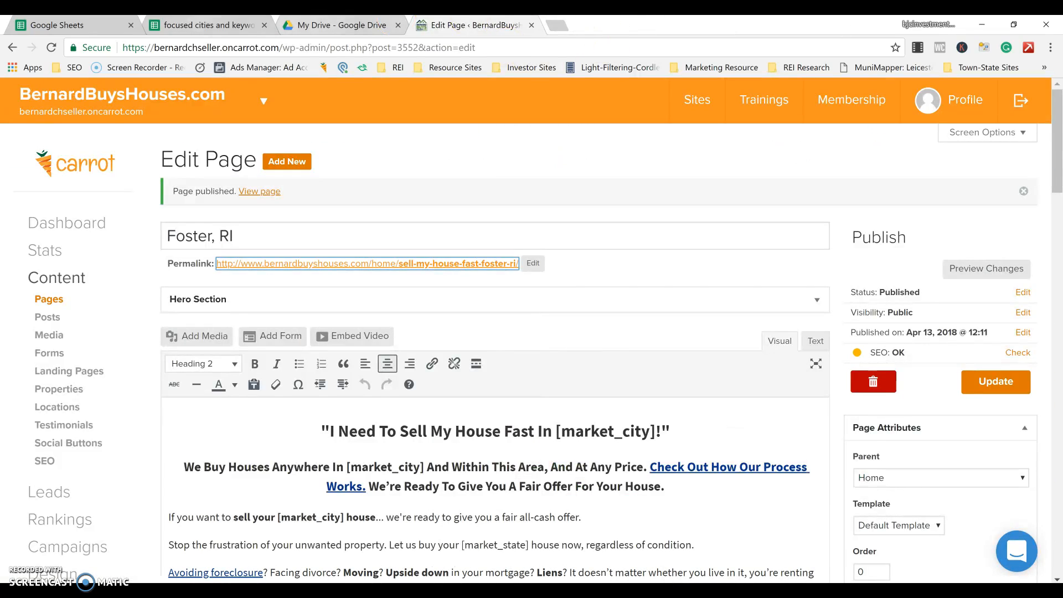
Step: Mark Foster as "Yes" in the Carrot? column of the focused cities and keywords spreadsheet
click(208, 25)
click(119, 310)
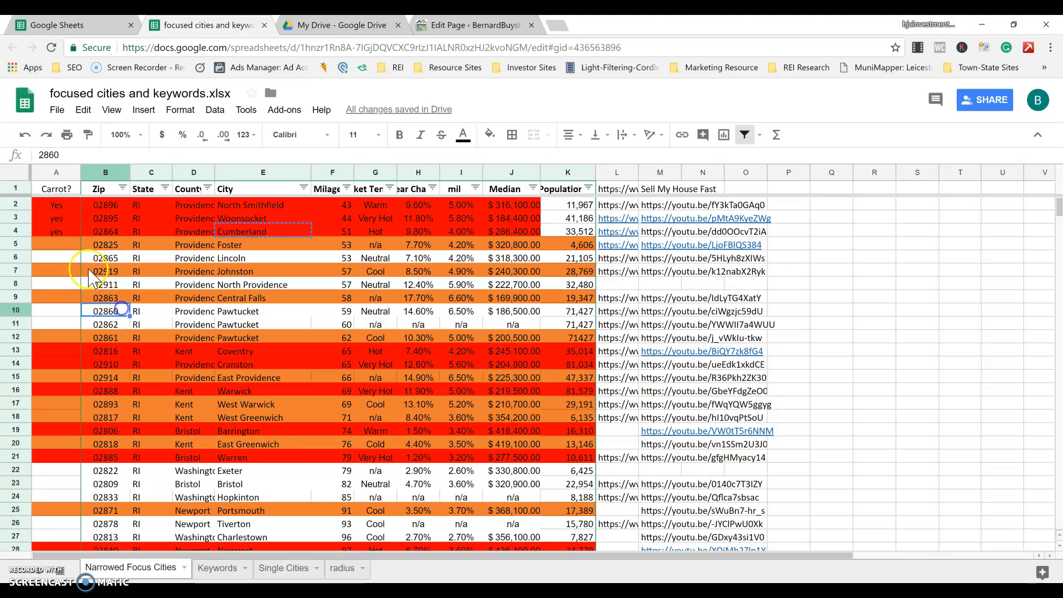
click(65, 243)
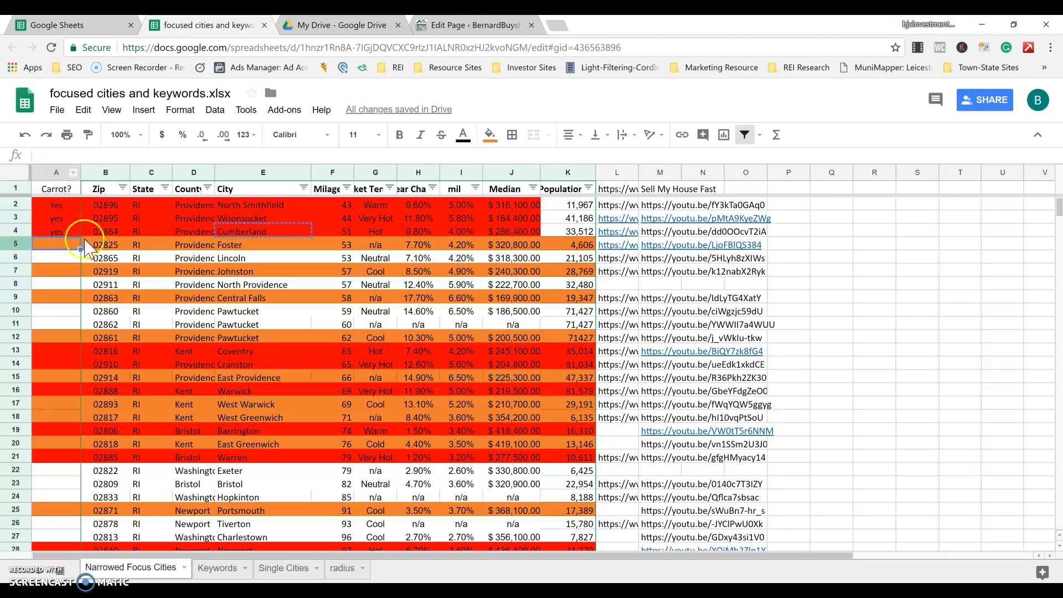
key(Return)
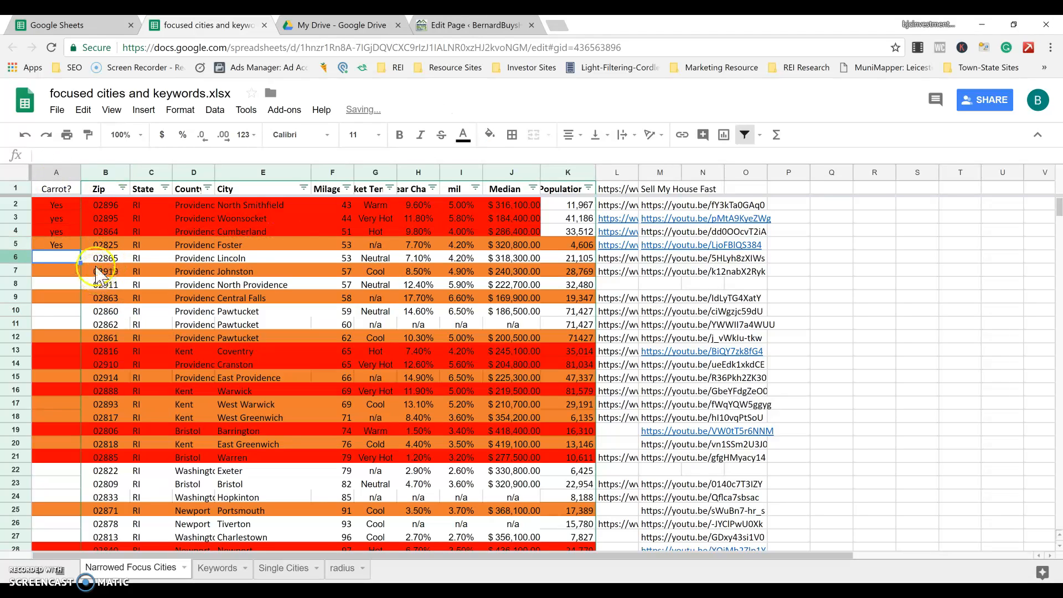
Step: Copy the city name Lincoln from the spreadsheet and shrink the window to uncover the Wikipedia window beside it
click(235, 260)
click(202, 260)
click(229, 261)
key(ctrl+c)
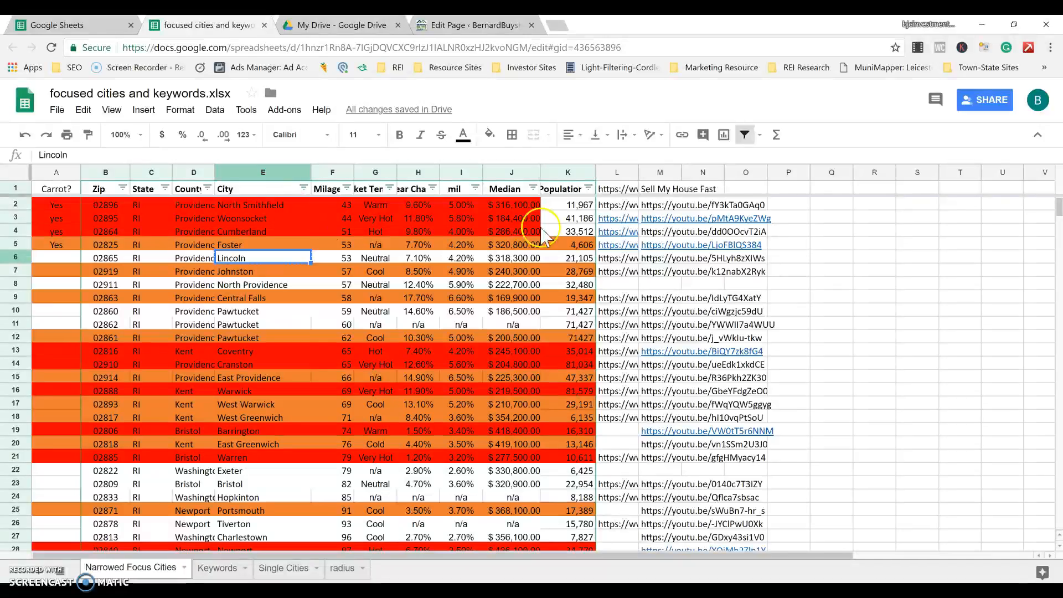
click(1014, 24)
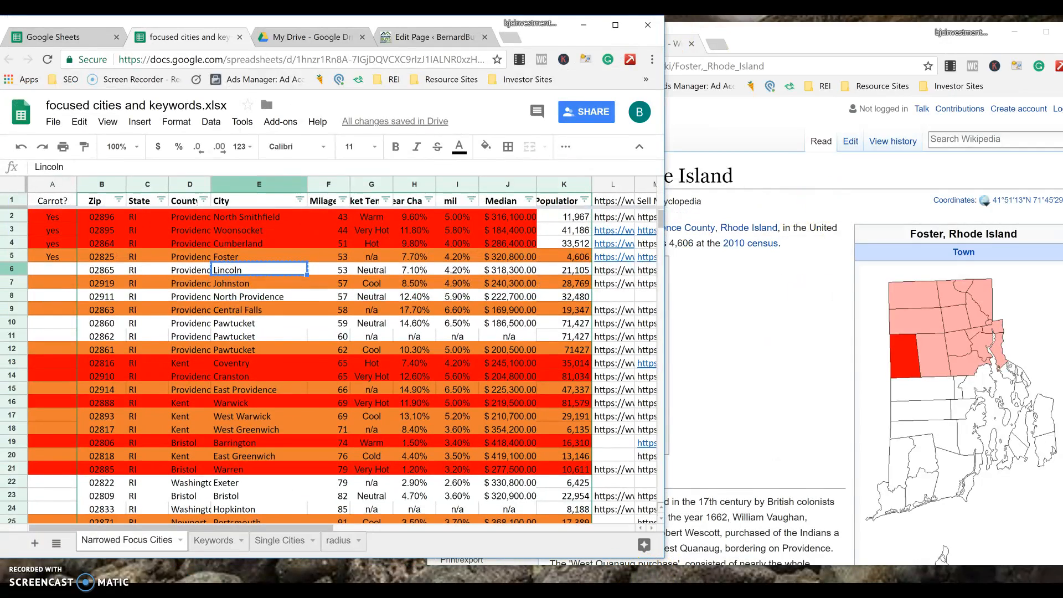